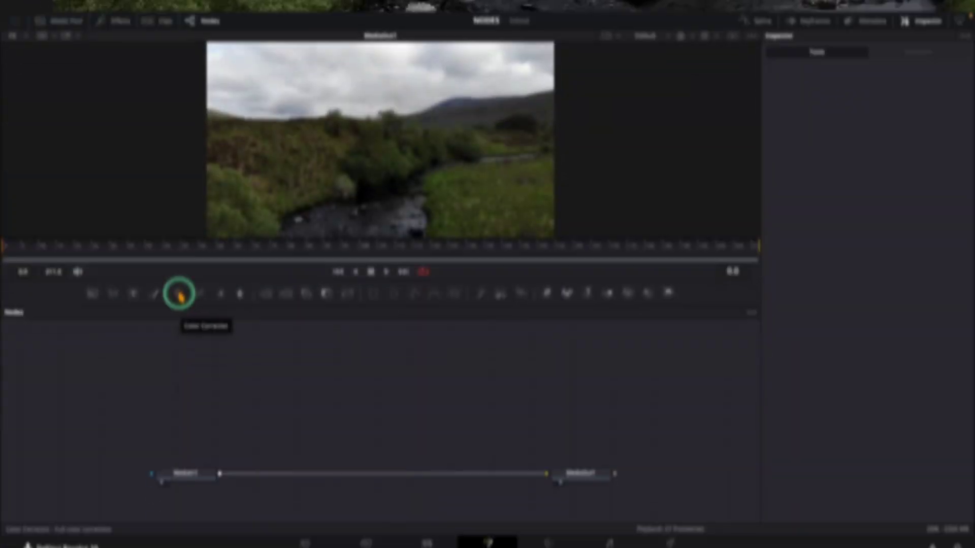
Preview inserting a Color Corrector onto the MediaIn1–MediaOut1 link
{"action": "left_click_drag", "start_coordinate": [188, 284], "coordinate": [392, 469]}
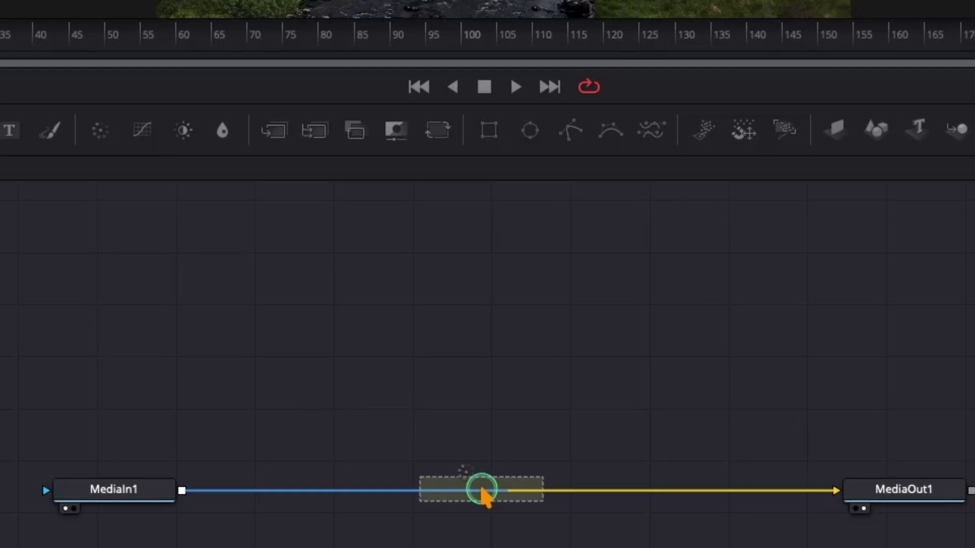
{"action": "left_click_drag", "start_coordinate": [482, 491], "coordinate": [481, 491]}
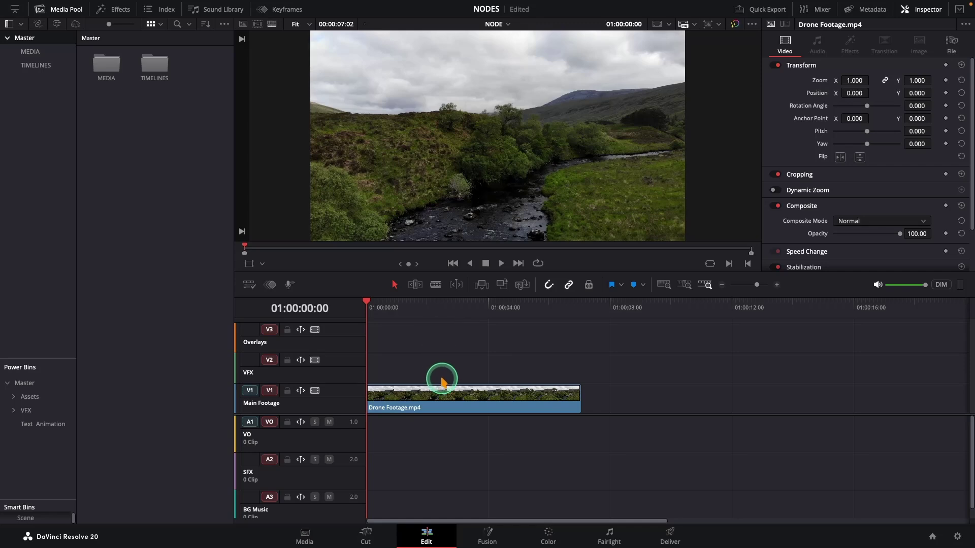
Open the drone clip in the Fusion page and select both media nodes
{"action": "right_click", "coordinate": [441, 383]}
{"action": "left_click", "coordinate": [469, 246]}
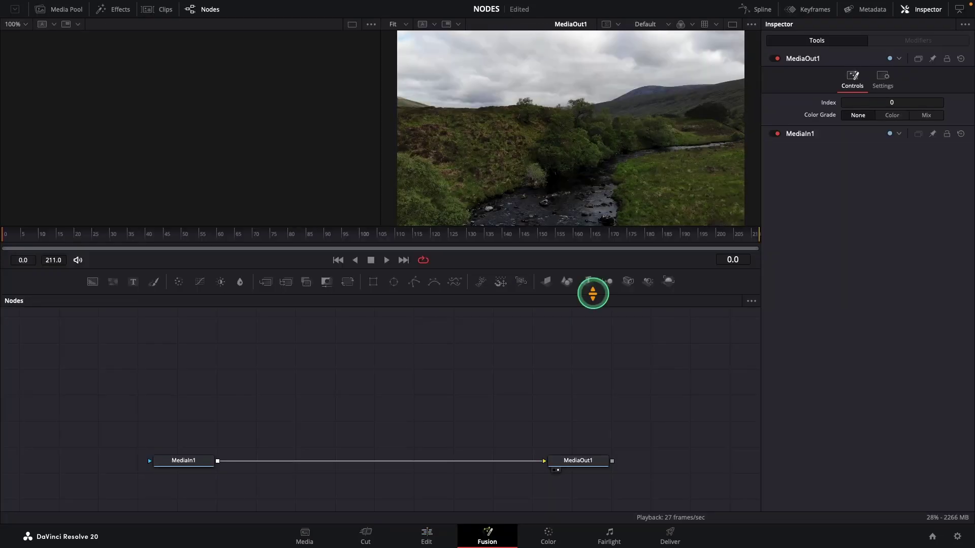
{"action": "mouse_move", "coordinate": [137, 430]}
{"action": "left_mouse_down"}
{"action": "mouse_move", "coordinate": [643, 473]}
{"action": "mouse_move", "coordinate": [648, 484]}
{"action": "left_mouse_up"}
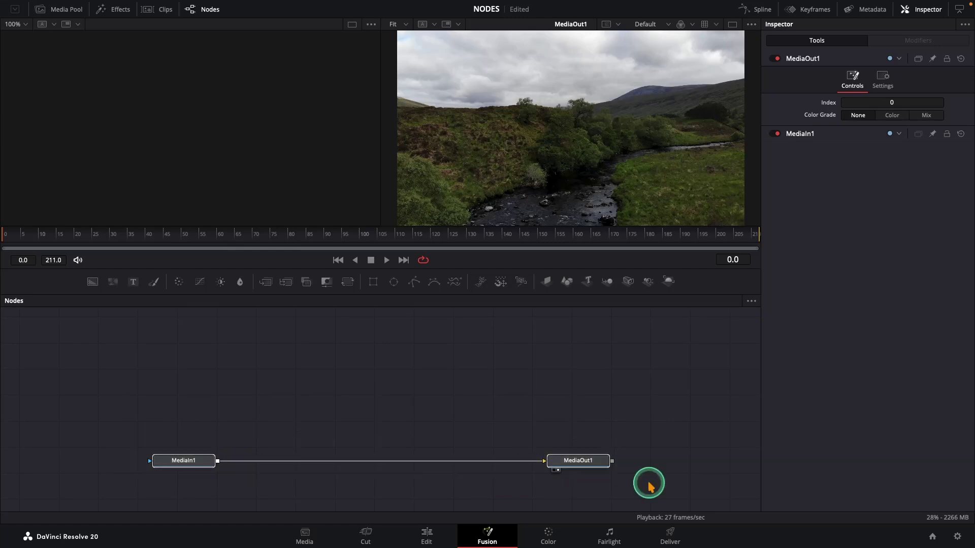
Inspect MediaIn1's settings on its own, then MediaOut1's
{"action": "left_click", "coordinate": [187, 462]}
{"action": "left_click", "coordinate": [205, 476]}
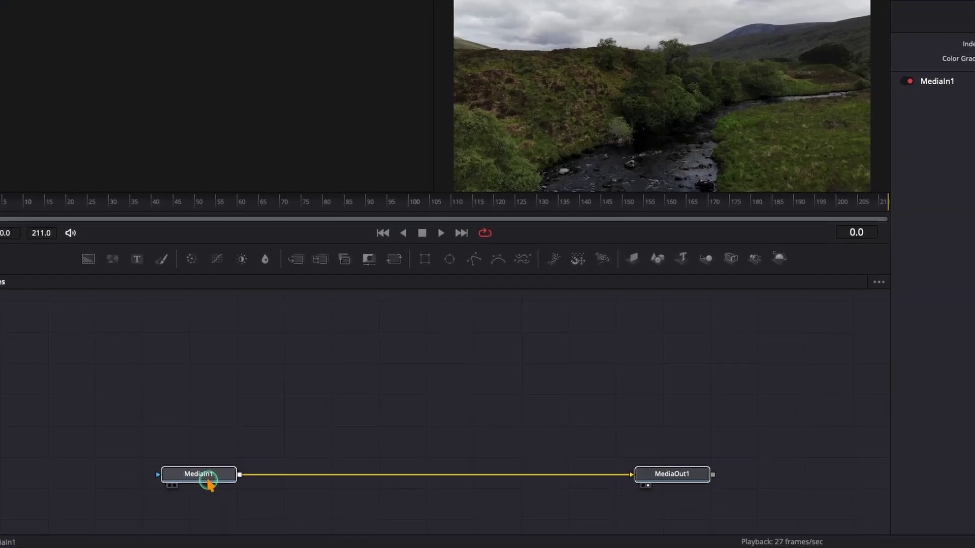
{"action": "left_click", "coordinate": [685, 431]}
{"action": "left_click", "coordinate": [201, 476]}
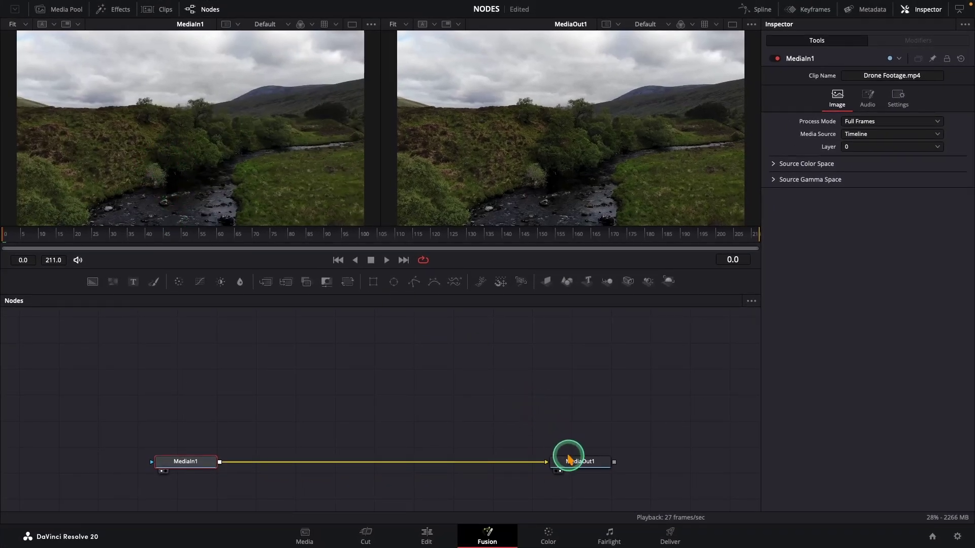
{"action": "left_click", "coordinate": [565, 457]}
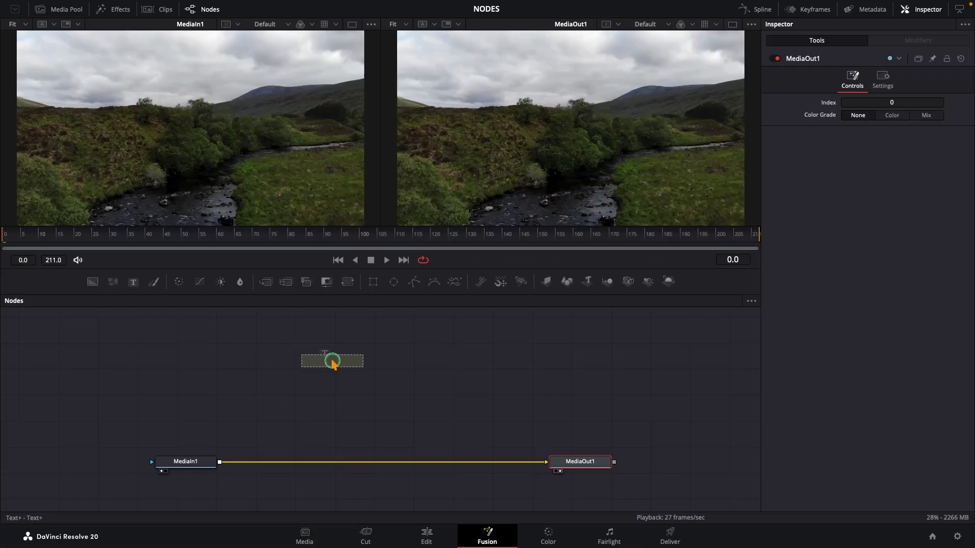
{"action": "left_click_drag", "start_coordinate": [320, 298], "coordinate": [335, 370]}
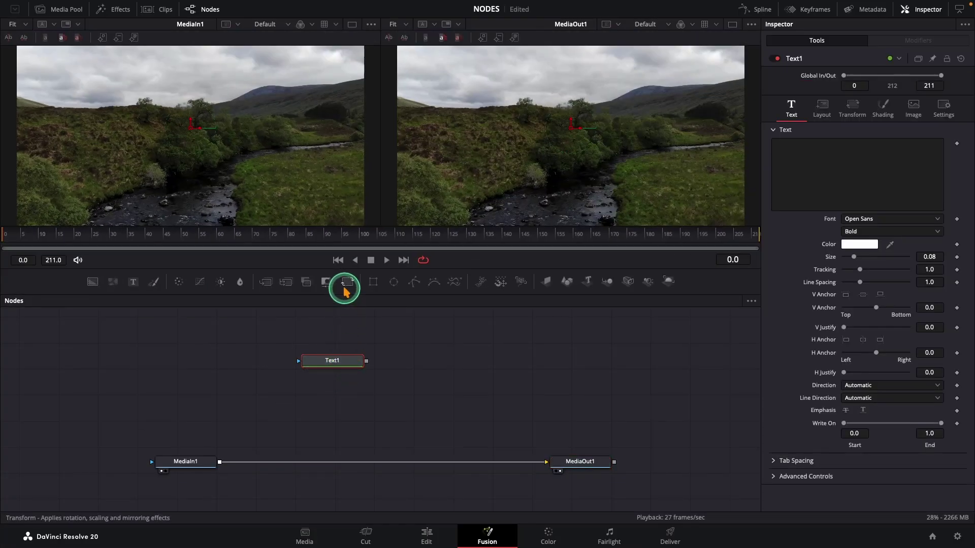
{"action": "mouse_move", "coordinate": [348, 282]}
{"action": "left_mouse_down"}
{"action": "mouse_move", "coordinate": [415, 366]}
{"action": "mouse_move", "coordinate": [426, 364]}
{"action": "left_mouse_up"}
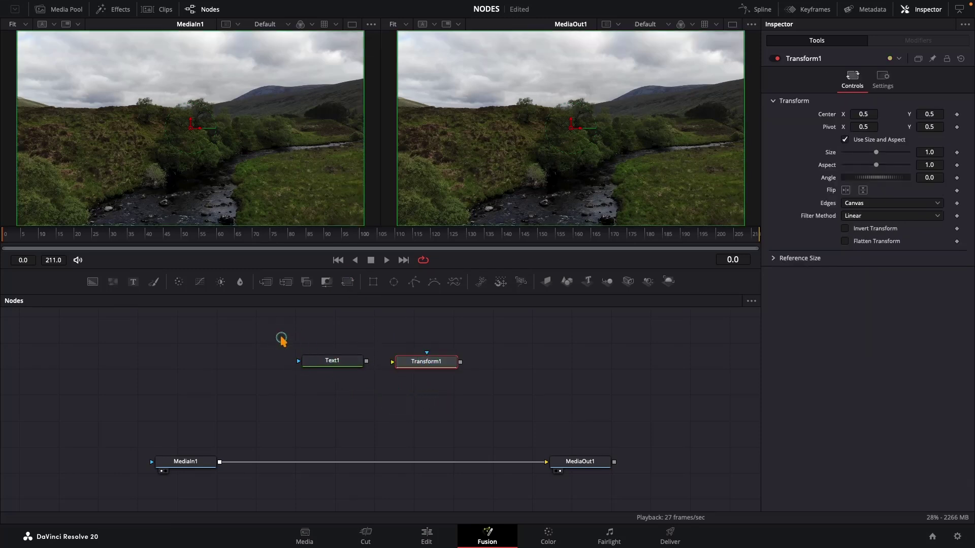
{"action": "left_click_drag", "start_coordinate": [278, 335], "coordinate": [536, 408]}
{"action": "key", "text": "Delete"}
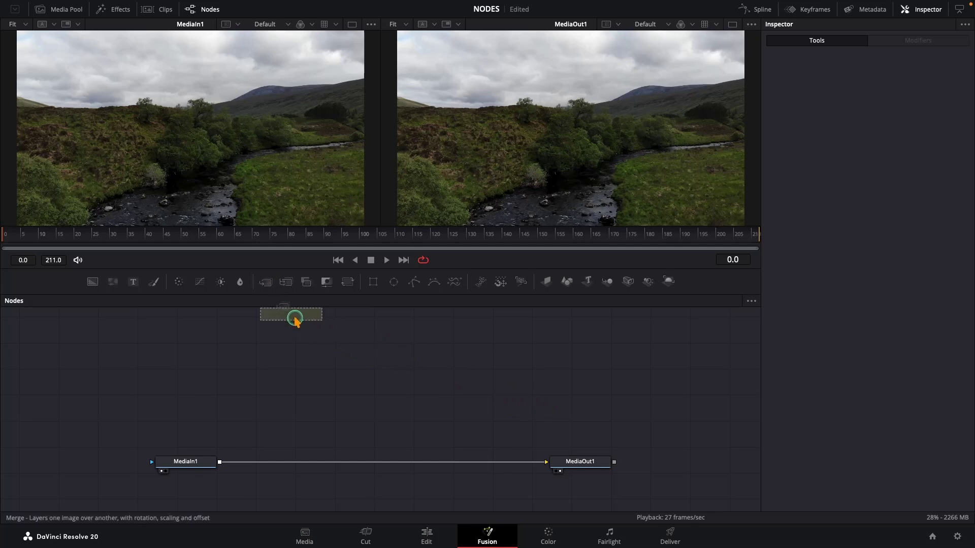
Add an unconnected Merge node, save, and reconnect MediaIn1's link into MediaOut1
{"action": "left_click_drag", "start_coordinate": [266, 287], "coordinate": [351, 367]}
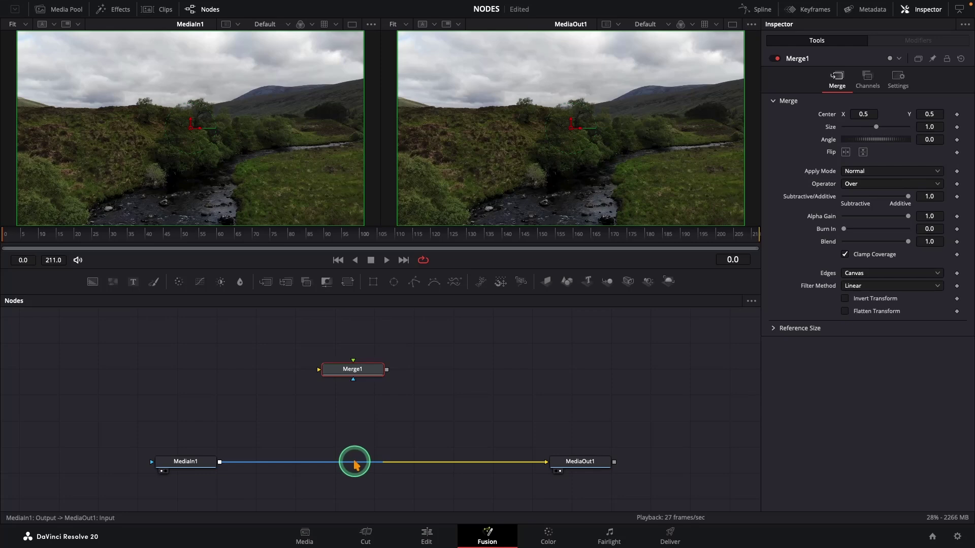
{"action": "key", "text": "ctrl+s"}
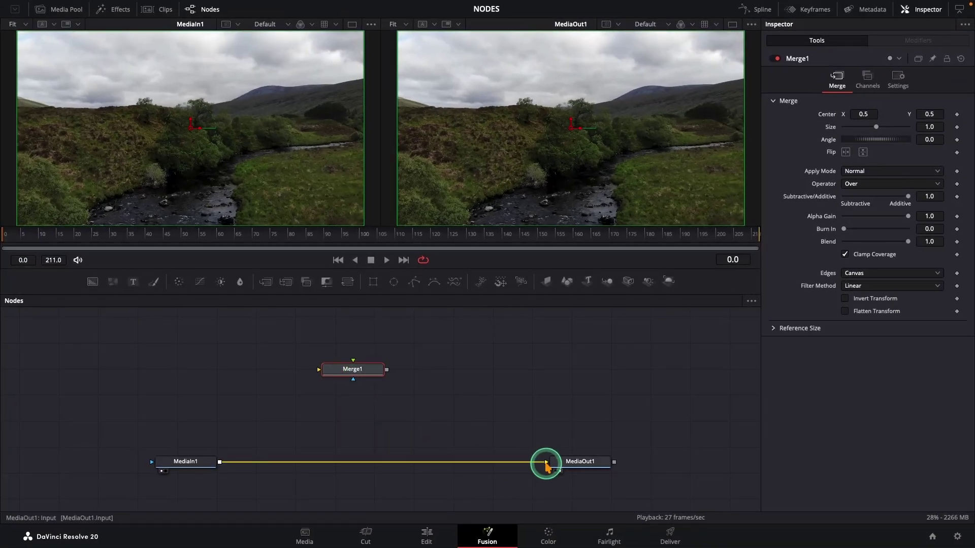
{"action": "left_click_drag", "start_coordinate": [547, 465], "coordinate": [284, 462]}
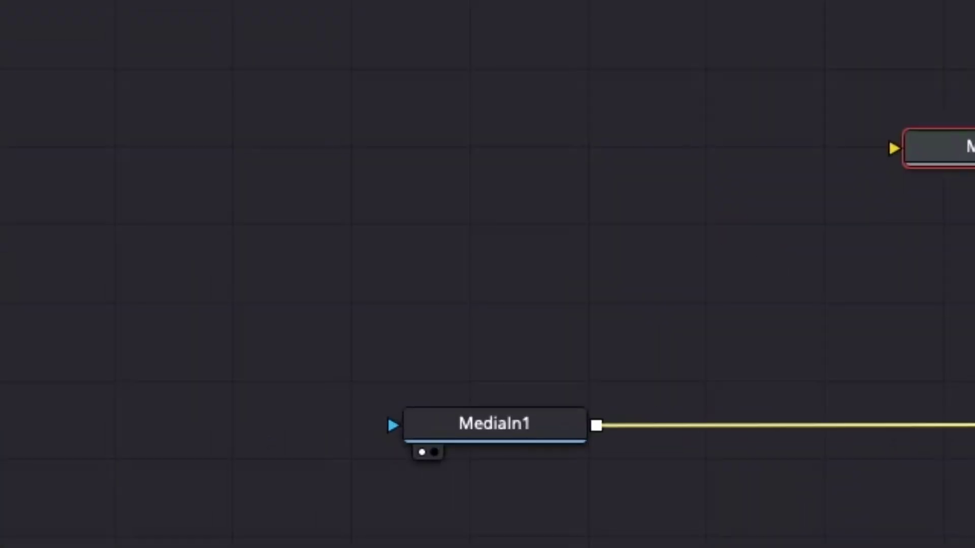
{"action": "left_click_drag", "start_coordinate": [373, 462], "coordinate": [545, 462]}
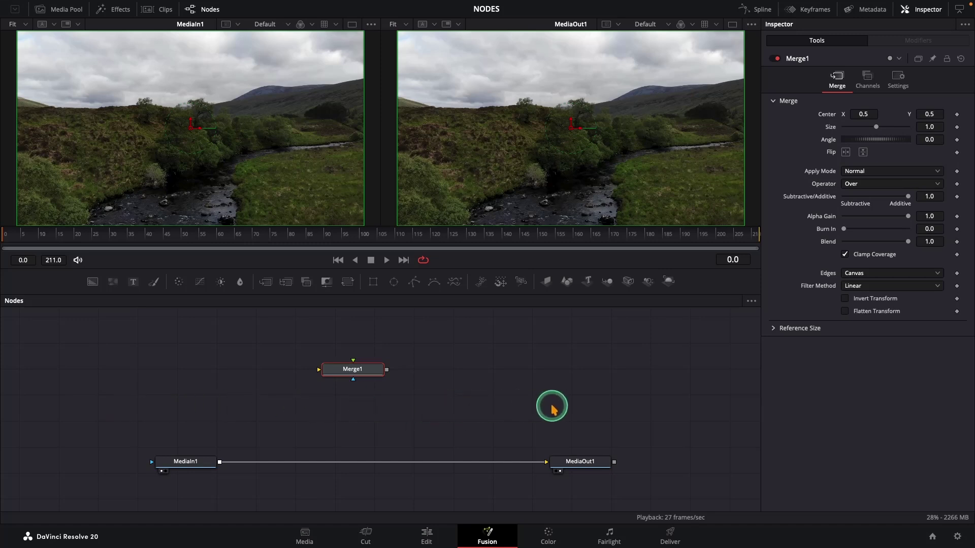
{"action": "left_click", "coordinate": [583, 461]}
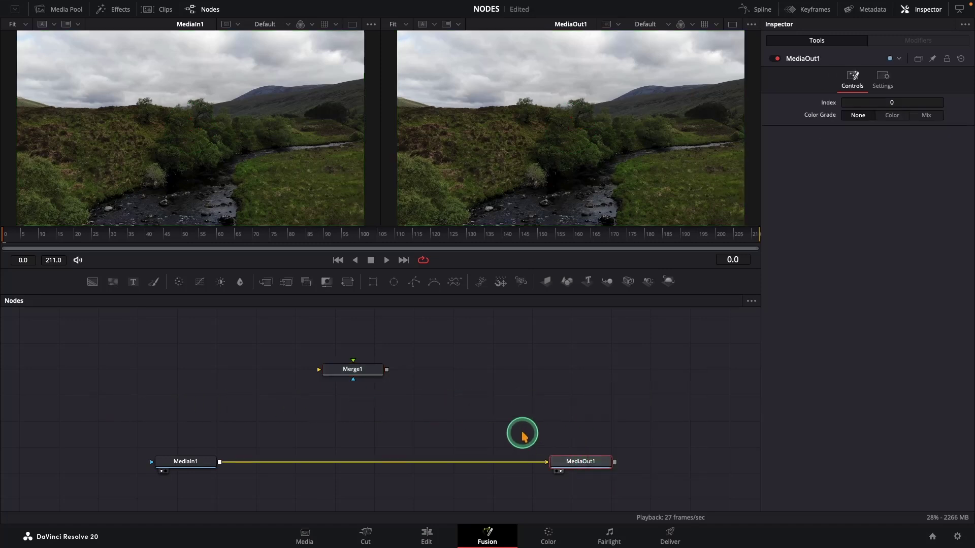
Delete Merge1, then add loose Brightness/Contrast and Soft Glow nodes
{"action": "left_click_drag", "start_coordinate": [290, 335], "coordinate": [418, 406]}
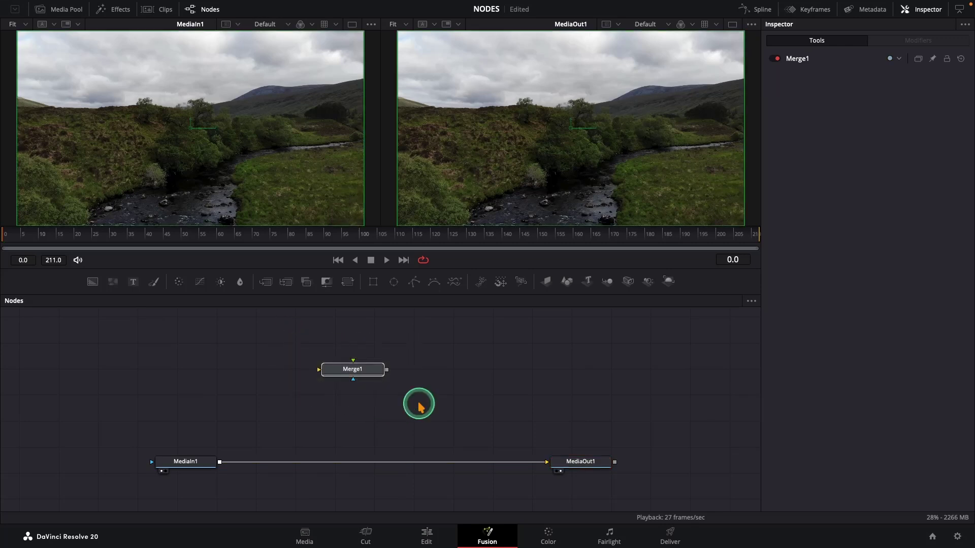
{"action": "key", "text": "Delete"}
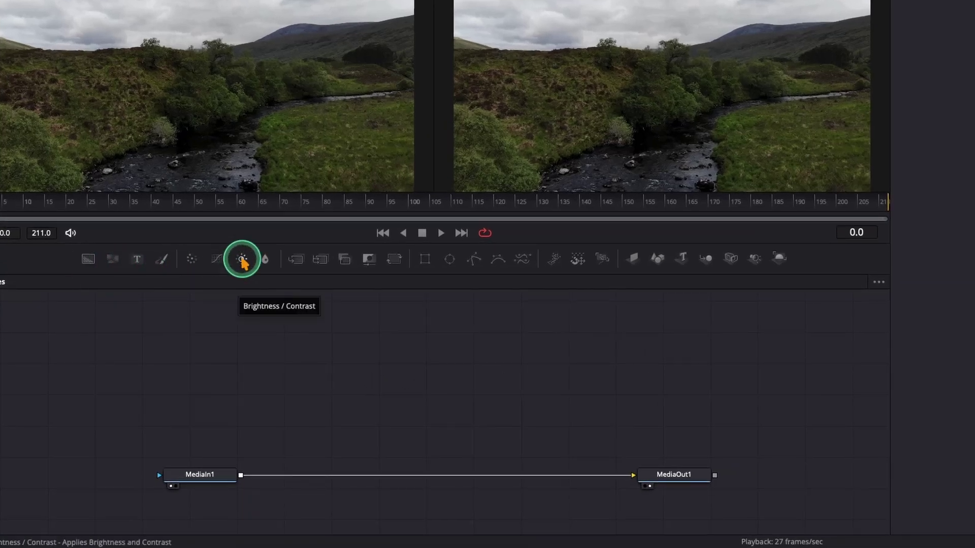
{"action": "left_click_drag", "start_coordinate": [241, 267], "coordinate": [281, 356]}
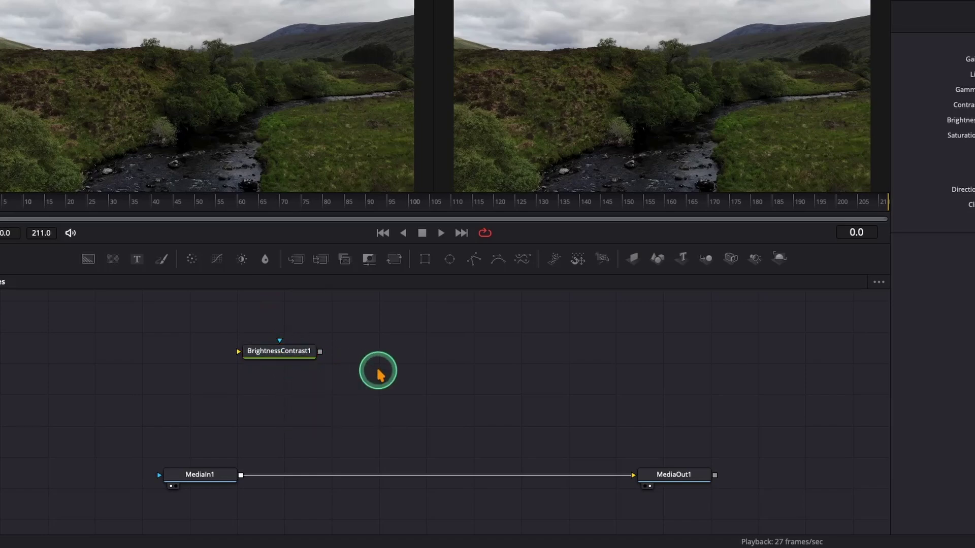
{"action": "key", "text": "shift+space"}
{"action": "type", "text": "soft"}
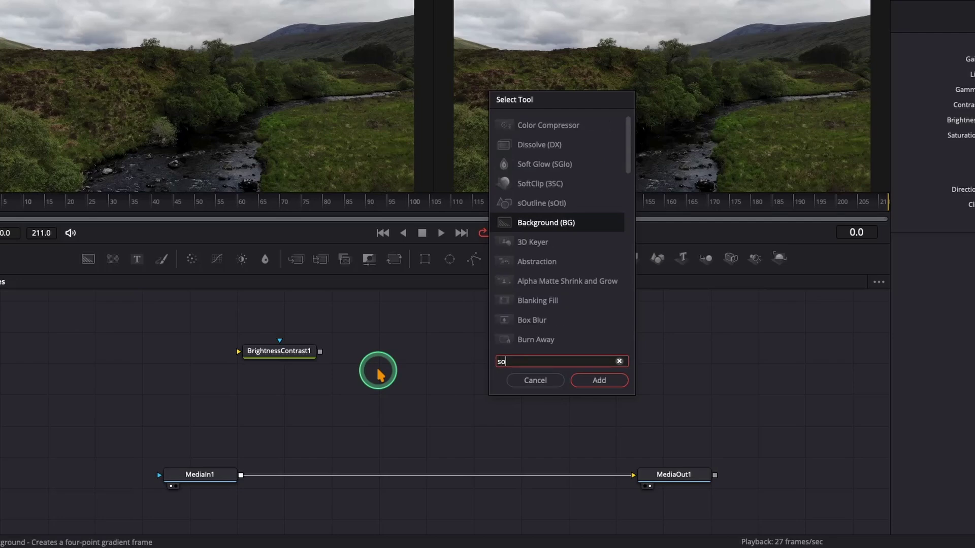
{"action": "left_click", "coordinate": [599, 380]}
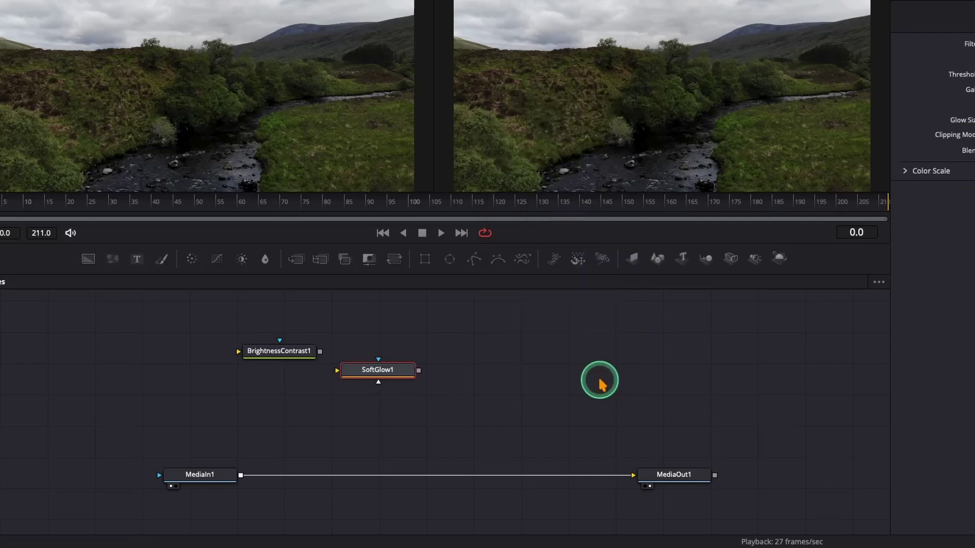
Add a Directional Blur node, then delete all three unconnected effect nodes
{"action": "right_click", "coordinate": [600, 383]}
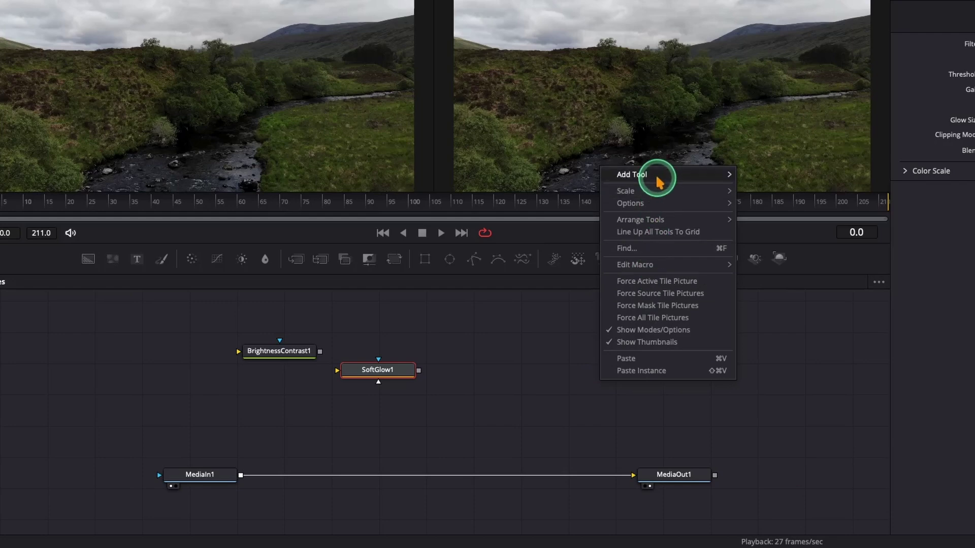
{"action": "mouse_move", "coordinate": [633, 175]}
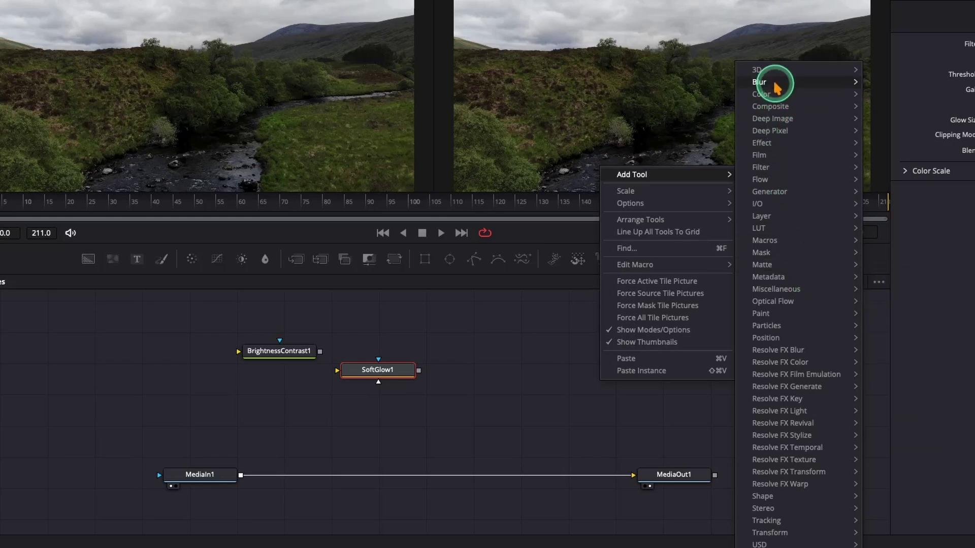
{"action": "mouse_move", "coordinate": [759, 82]}
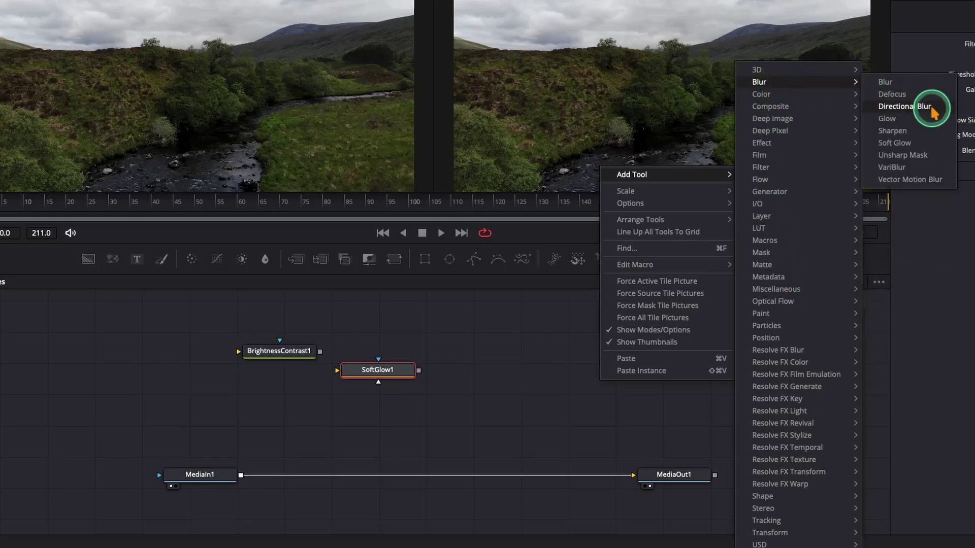
{"action": "left_click", "coordinate": [929, 106]}
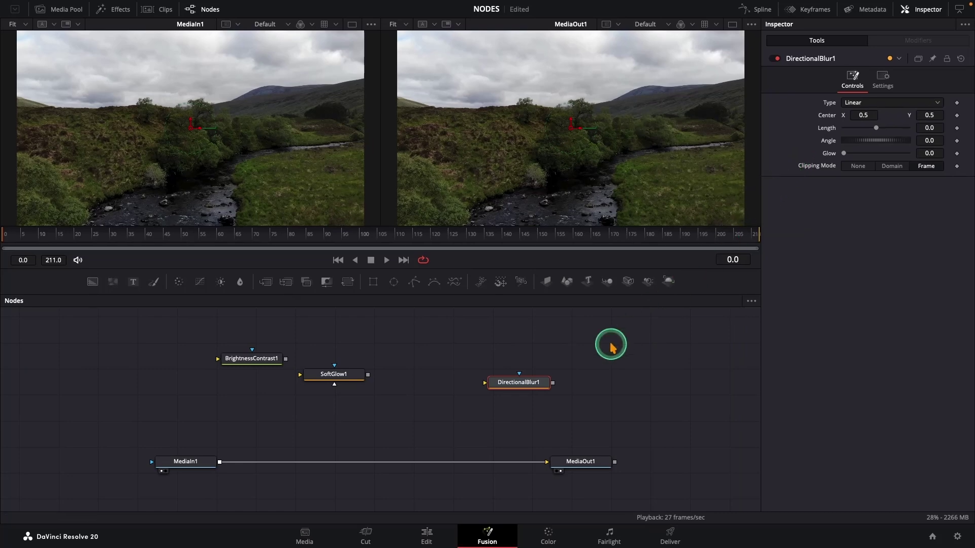
{"action": "mouse_move", "coordinate": [623, 330]}
{"action": "left_mouse_down"}
{"action": "mouse_move", "coordinate": [157, 402]}
{"action": "mouse_move", "coordinate": [150, 415]}
{"action": "left_mouse_up"}
{"action": "key", "text": "Delete"}
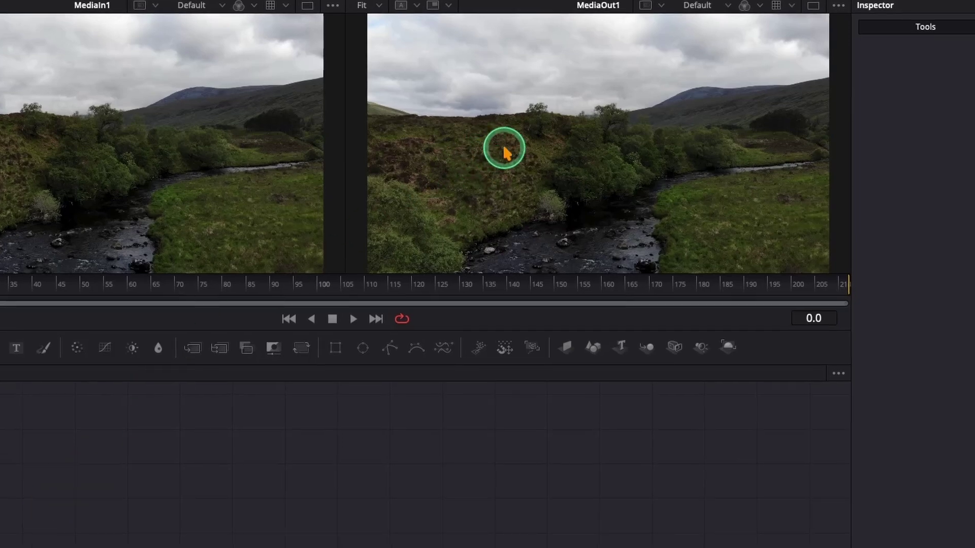
Switch to a single viewer and insert a Color Corrector between MediaIn1 and MediaOut1
{"action": "left_click", "coordinate": [820, 10]}
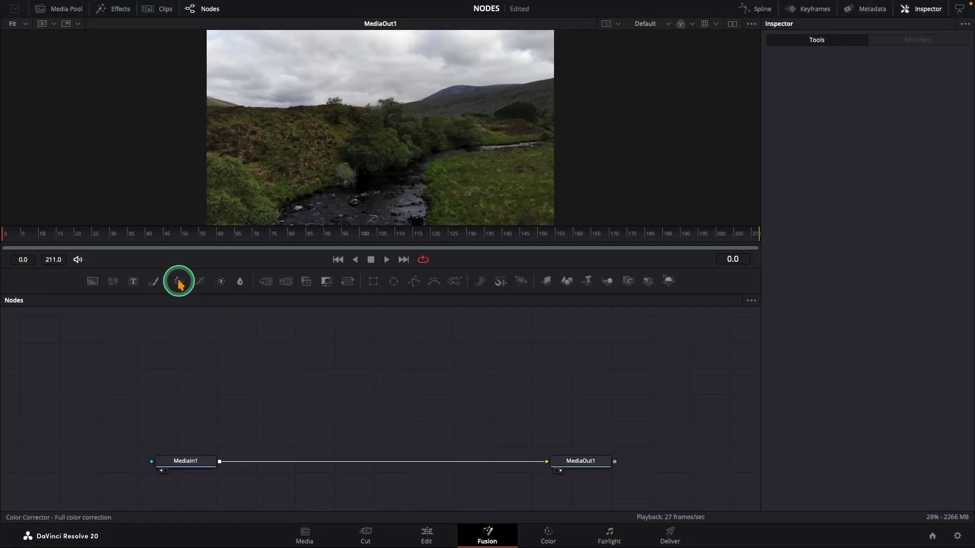
{"action": "left_click_drag", "start_coordinate": [180, 284], "coordinate": [371, 463]}
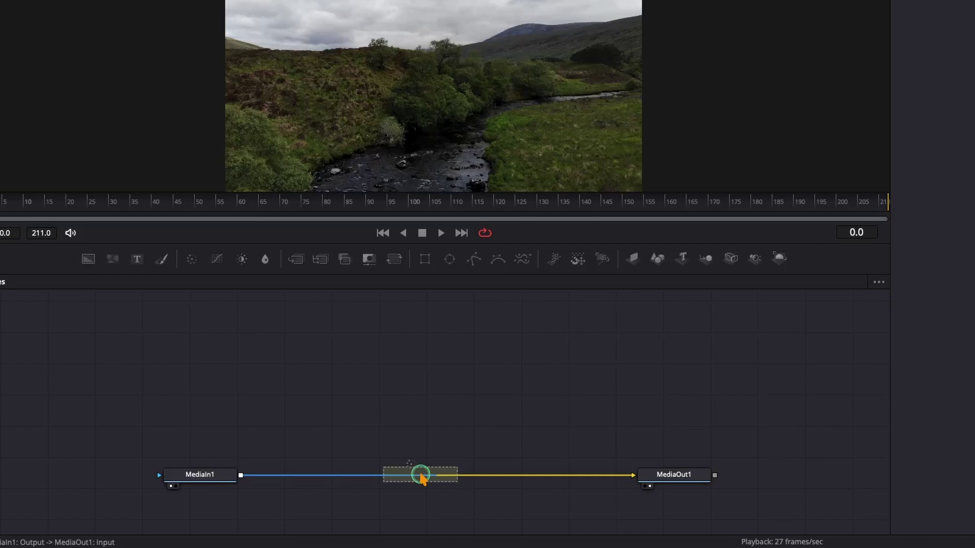
{"action": "left_click_drag", "start_coordinate": [421, 478], "coordinate": [434, 480]}
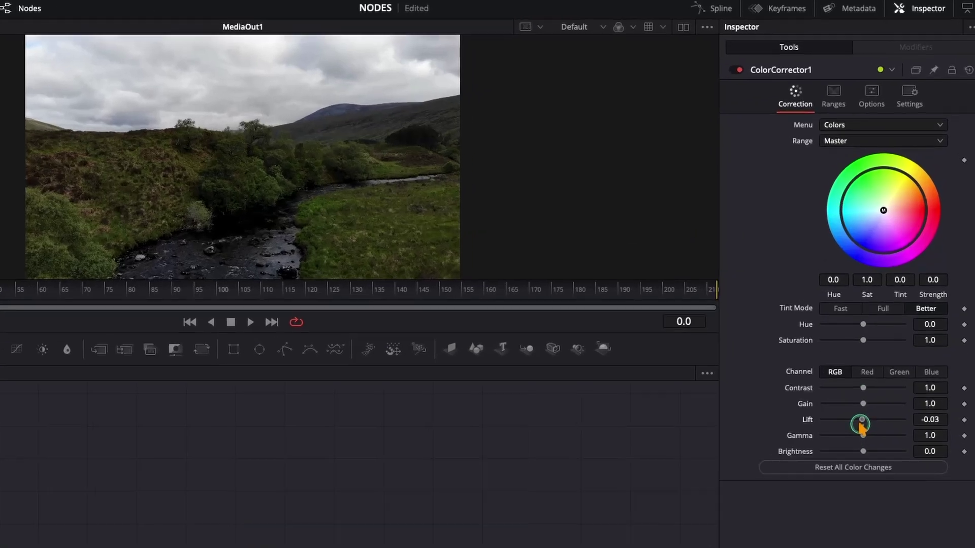
Grade ColorCorrector1: Lift -0.06, Gain 1.38, Gamma 1.16, Saturation 1.16
{"action": "left_click_drag", "start_coordinate": [875, 339], "coordinate": [873, 345]}
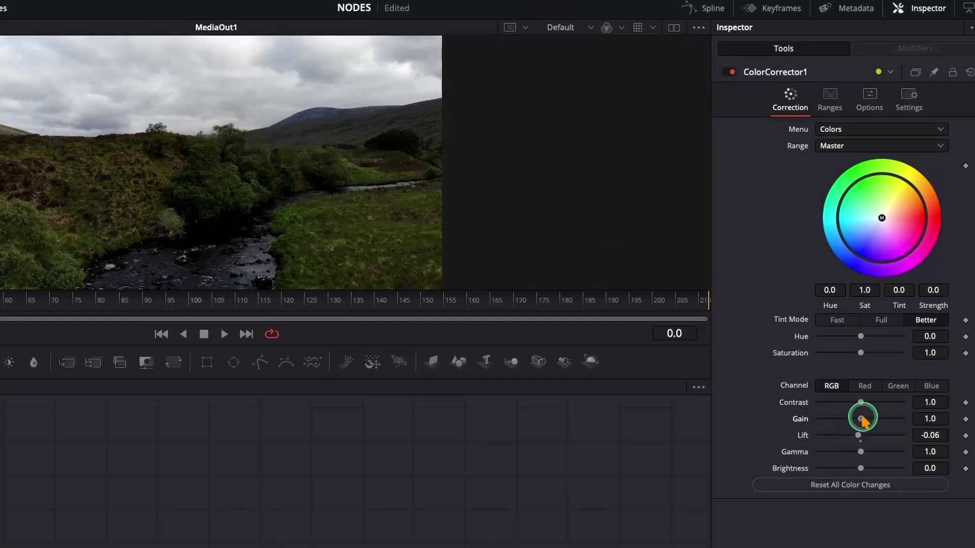
{"action": "left_click_drag", "start_coordinate": [861, 419], "coordinate": [864, 419]}
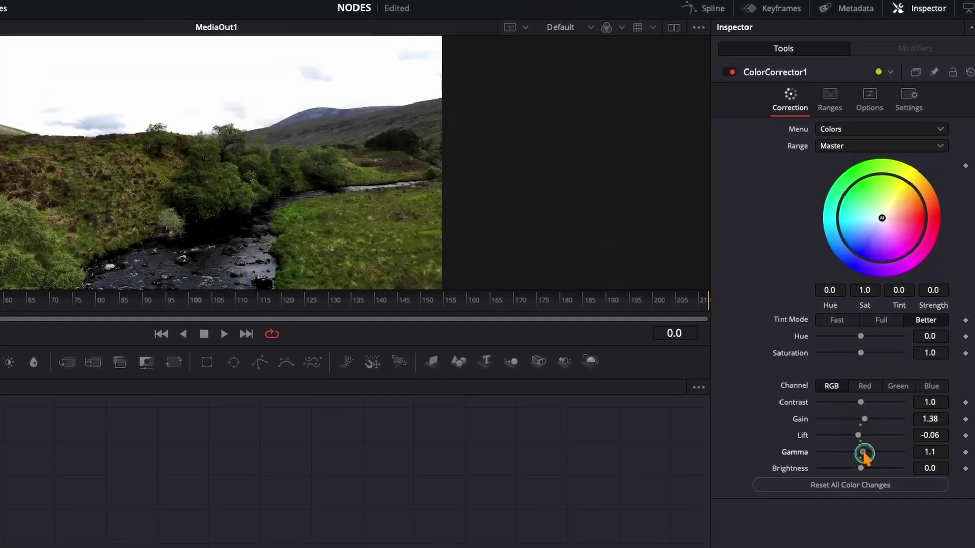
{"action": "left_click_drag", "start_coordinate": [865, 453], "coordinate": [867, 453]}
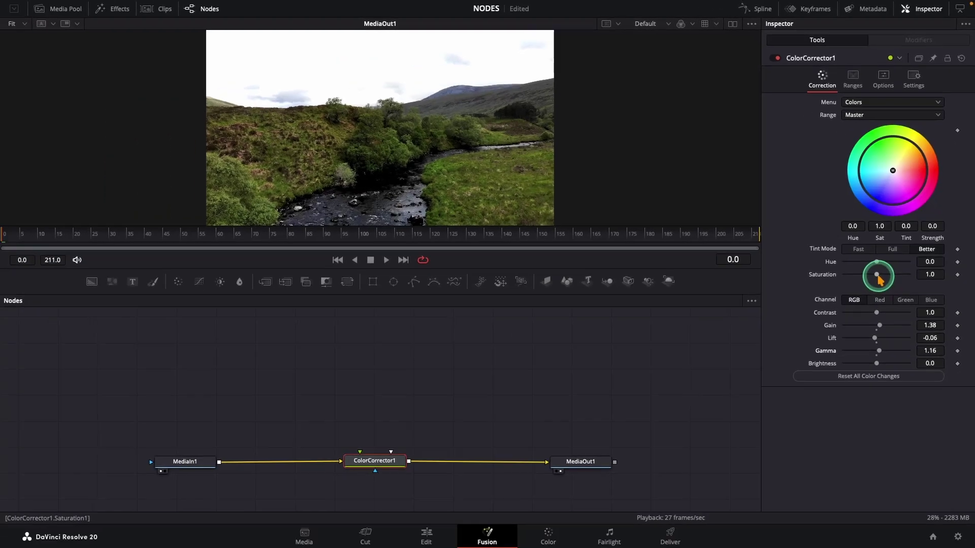
{"action": "left_click_drag", "start_coordinate": [879, 279], "coordinate": [882, 281]}
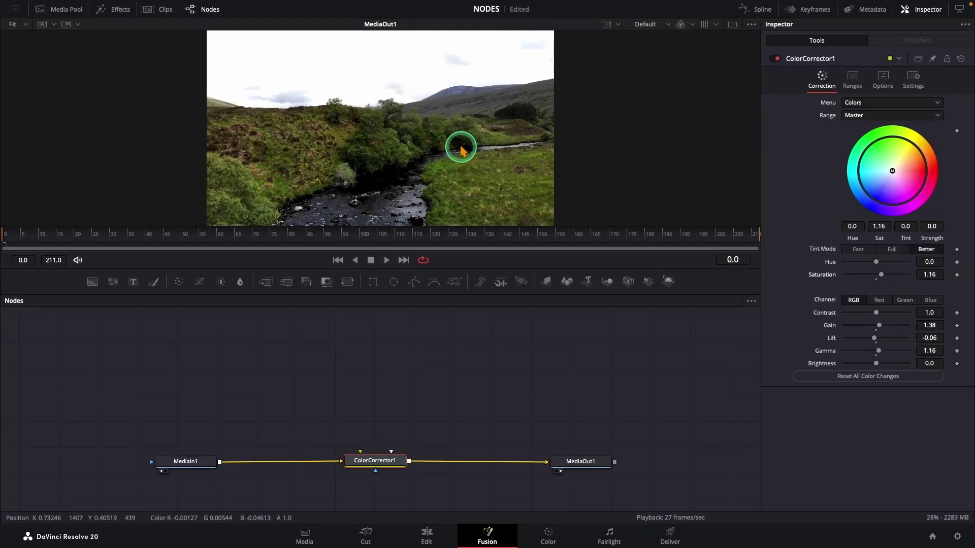
Toggle the correction off and on to compare, then show dual viewers
{"action": "left_click", "coordinate": [778, 61]}
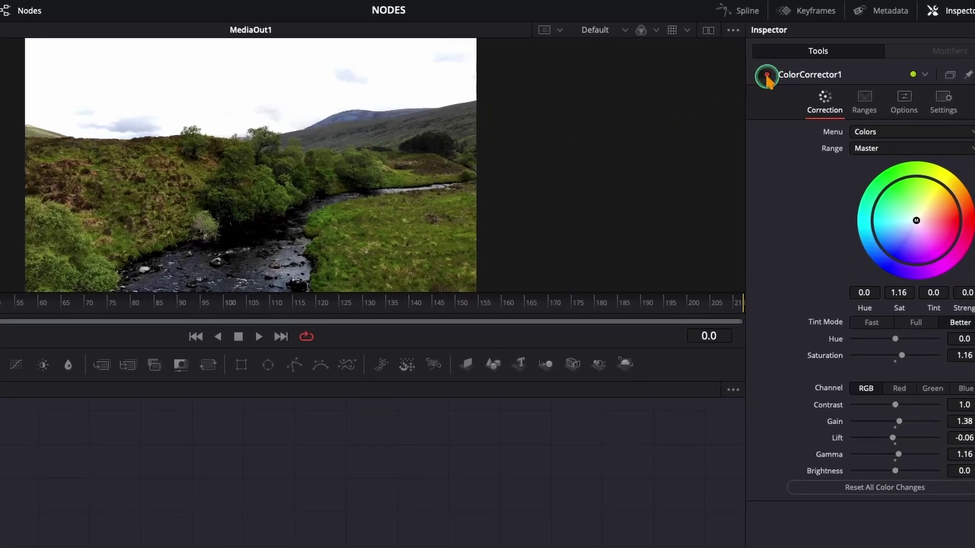
{"action": "left_click", "coordinate": [778, 61]}
{"action": "left_click", "coordinate": [765, 77]}
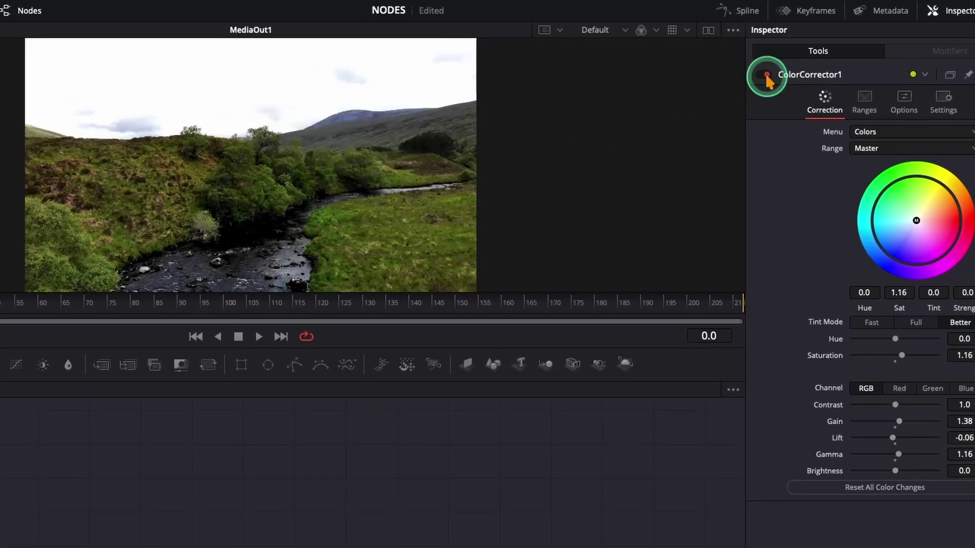
{"action": "left_click", "coordinate": [765, 76]}
{"action": "left_click", "coordinate": [764, 76]}
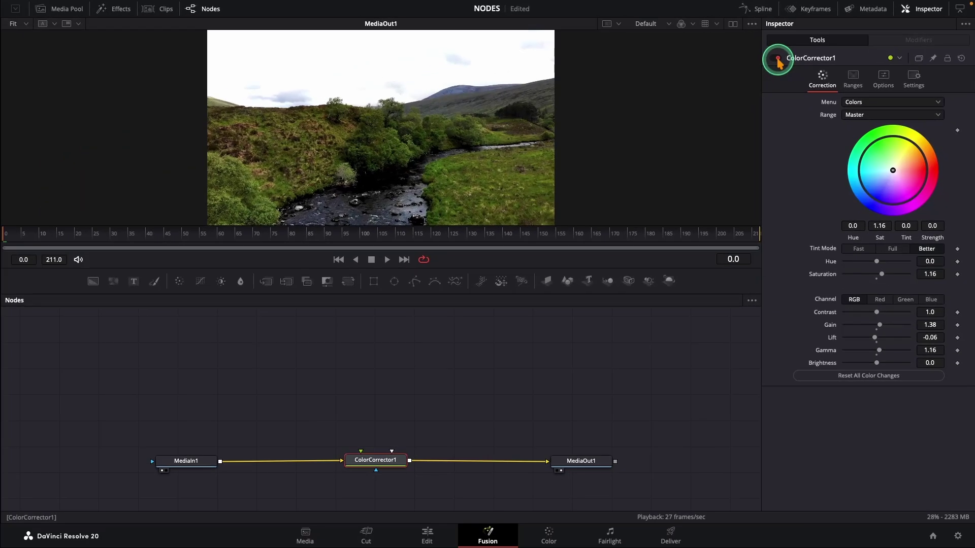
{"action": "left_click", "coordinate": [733, 27]}
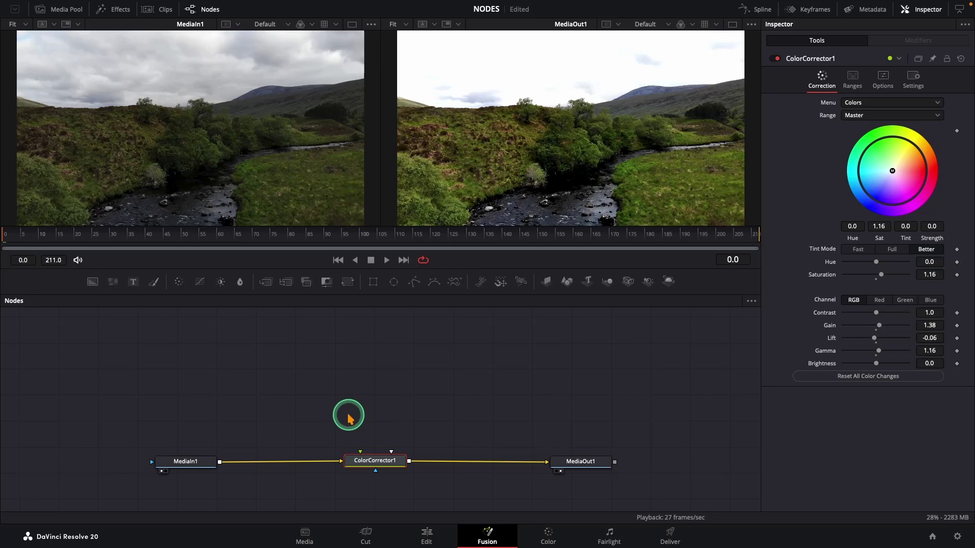
Delete ColorCorrector1 and return to a single output viewer
{"action": "left_click", "coordinate": [378, 461]}
{"action": "key", "text": "Delete"}
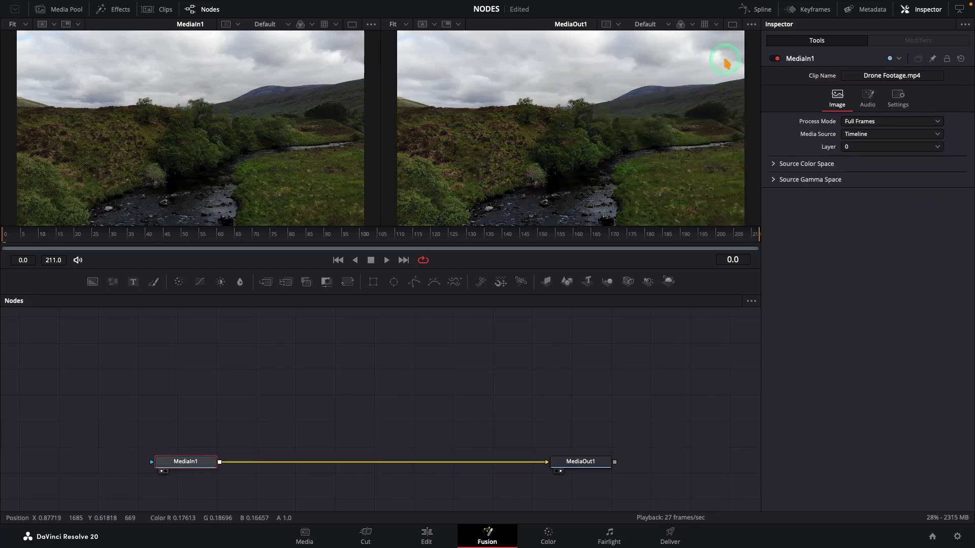
{"action": "left_click", "coordinate": [733, 25]}
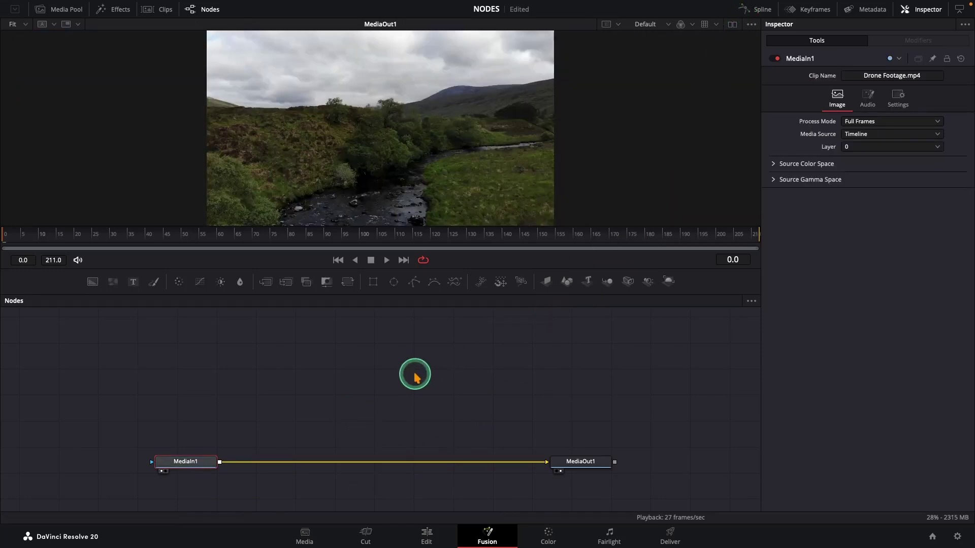
{"action": "scroll", "coordinate": [415, 375], "scroll_direction": "up", "scroll_amount": 2}
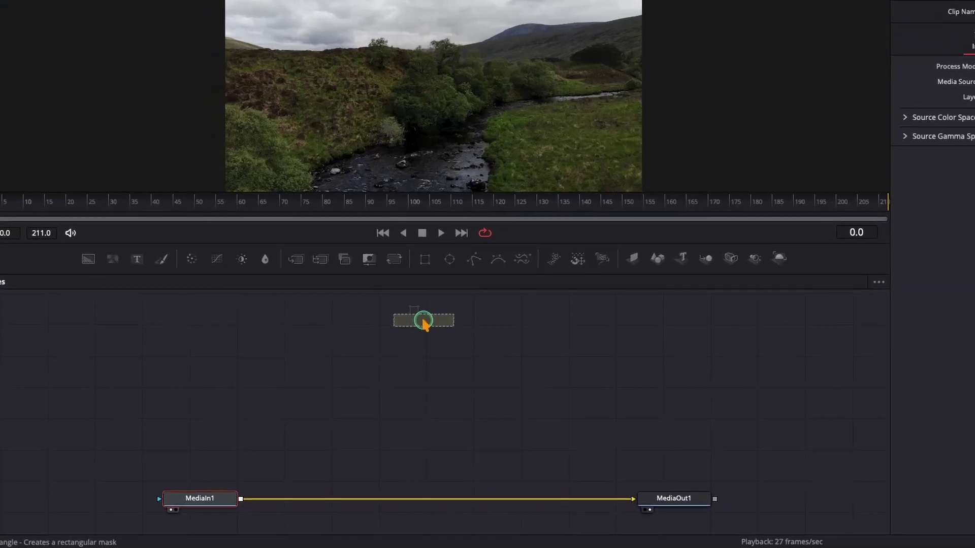
Add Rectangle and Background nodes, with Rectangle1 masking Background1
{"action": "mouse_move", "coordinate": [375, 295]}
{"action": "left_mouse_down"}
{"action": "mouse_move", "coordinate": [371, 342]}
{"action": "mouse_move", "coordinate": [423, 333]}
{"action": "left_mouse_up"}
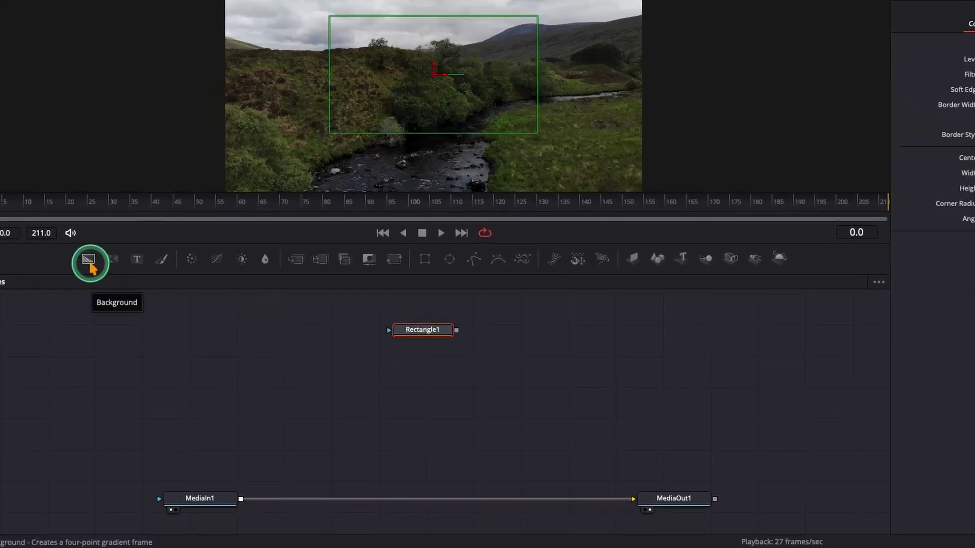
{"action": "mouse_move", "coordinate": [88, 258]}
{"action": "left_mouse_down"}
{"action": "mouse_move", "coordinate": [317, 349]}
{"action": "mouse_move", "coordinate": [425, 367]}
{"action": "left_mouse_up"}
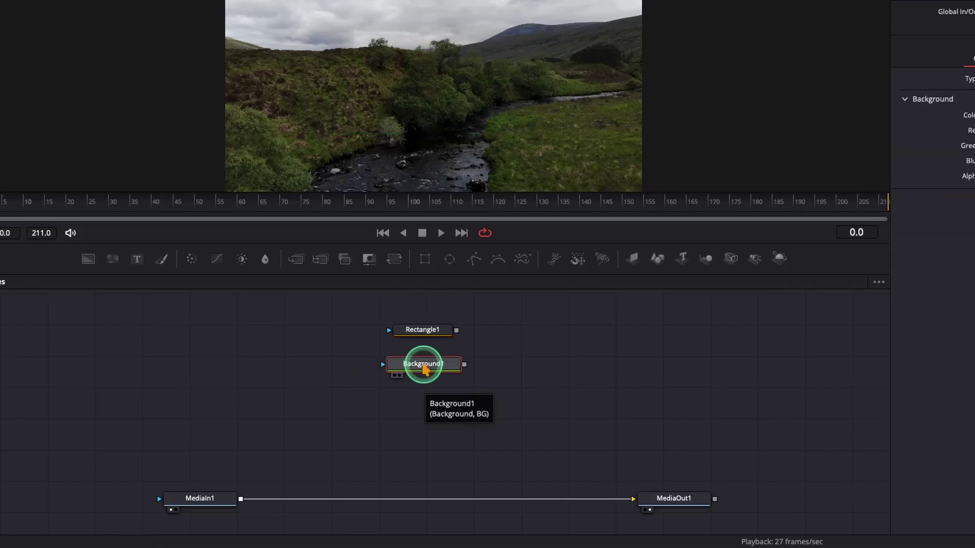
{"action": "mouse_move", "coordinate": [457, 330]}
{"action": "left_mouse_down"}
{"action": "mouse_move", "coordinate": [367, 370]}
{"action": "mouse_move", "coordinate": [383, 369]}
{"action": "left_mouse_up"}
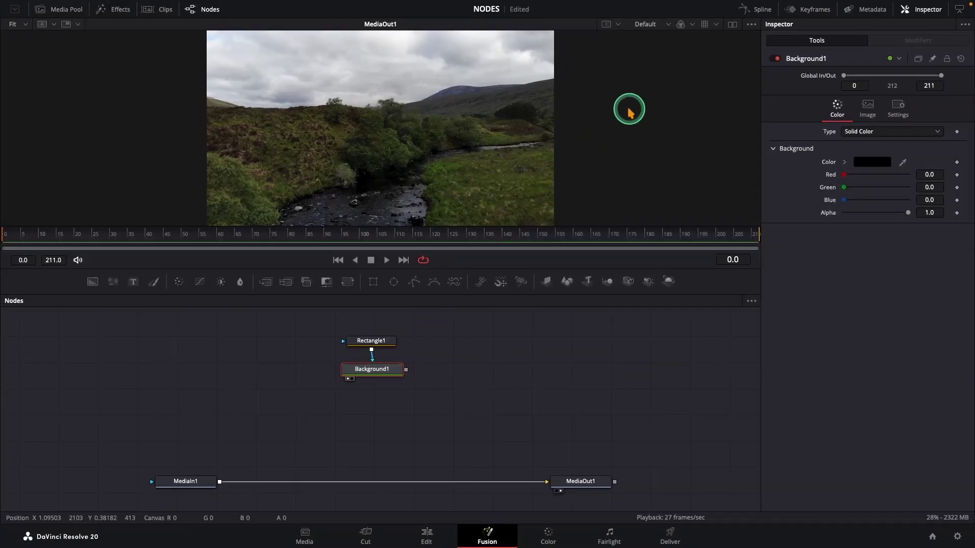
Color Background1 orange-brown, viewed beside the final output
{"action": "left_click", "coordinate": [732, 25]}
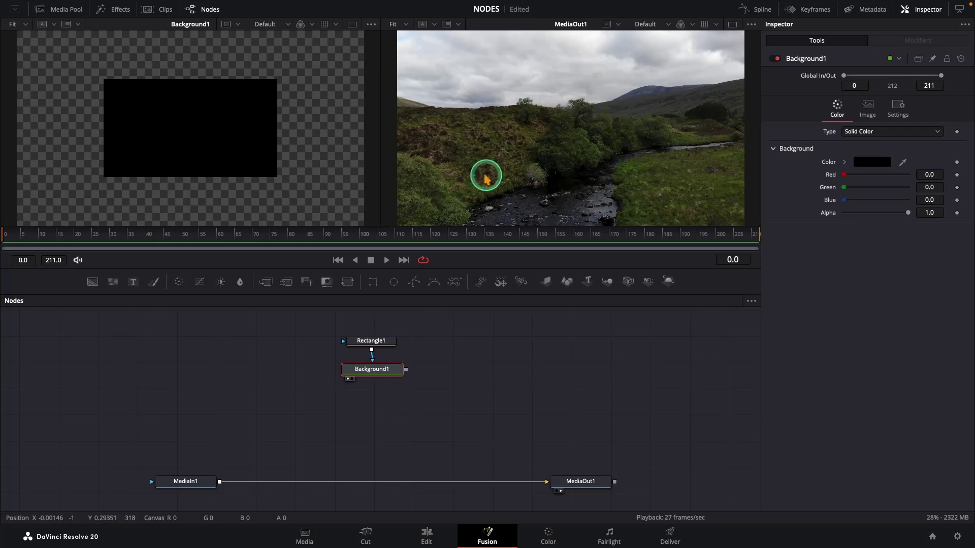
{"action": "left_click", "coordinate": [873, 164]}
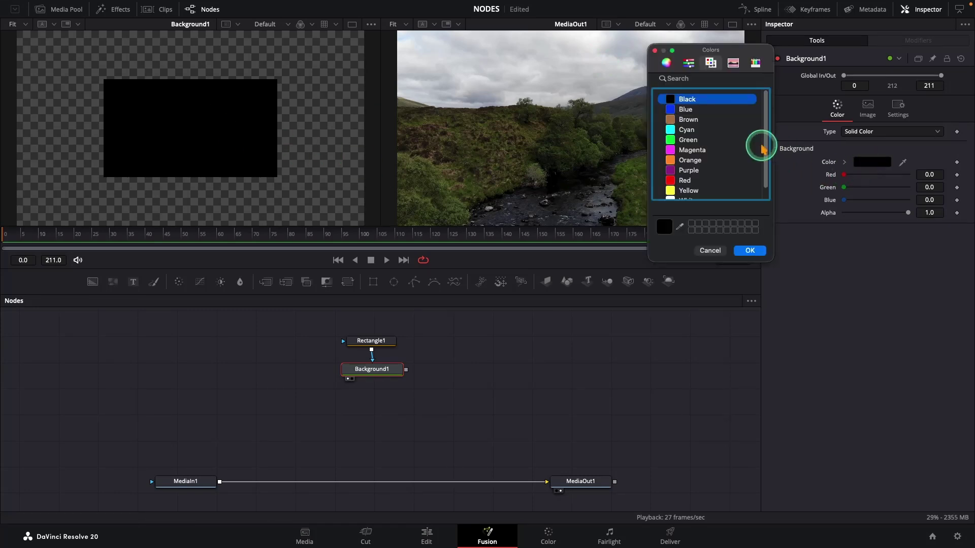
{"action": "left_click", "coordinate": [689, 119]}
{"action": "left_click", "coordinate": [749, 251]}
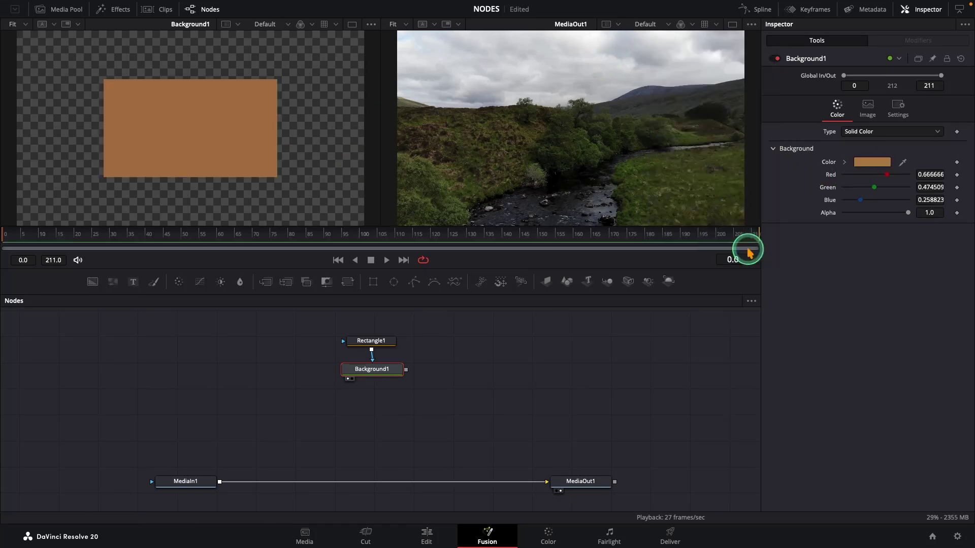
Reshape Rectangle1 into a thin, wide bar about 0.52 wide
{"action": "left_click", "coordinate": [371, 341]}
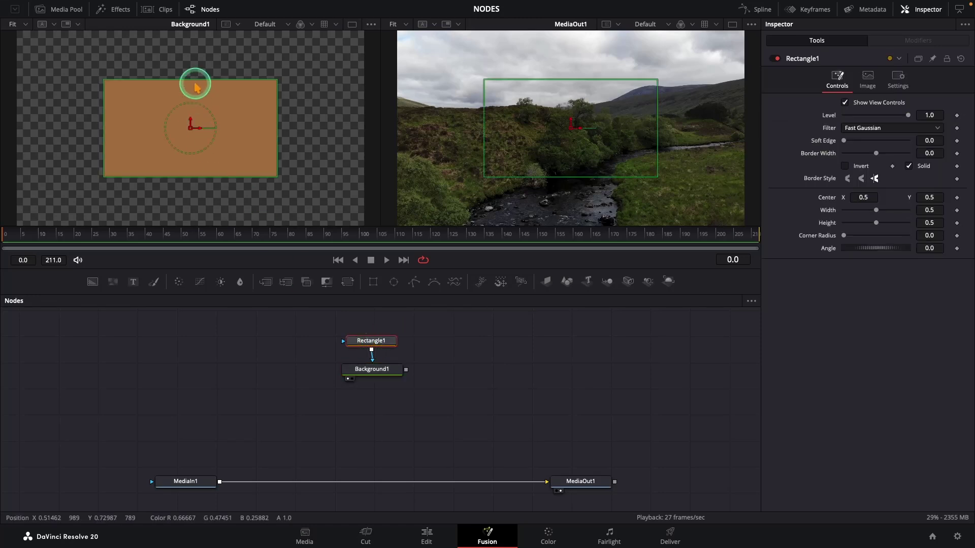
{"action": "left_click_drag", "start_coordinate": [195, 87], "coordinate": [195, 110]}
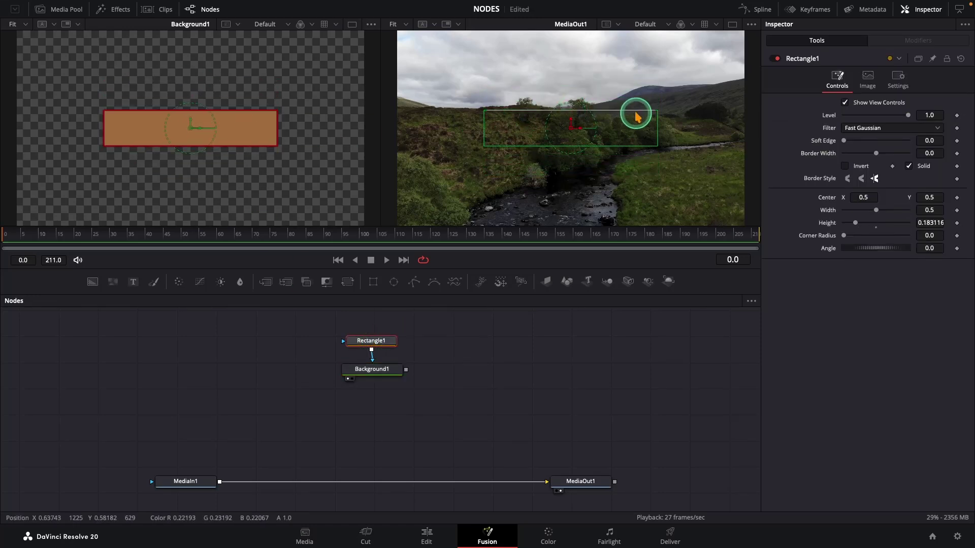
{"action": "left_click_drag", "start_coordinate": [657, 131], "coordinate": [660, 131]}
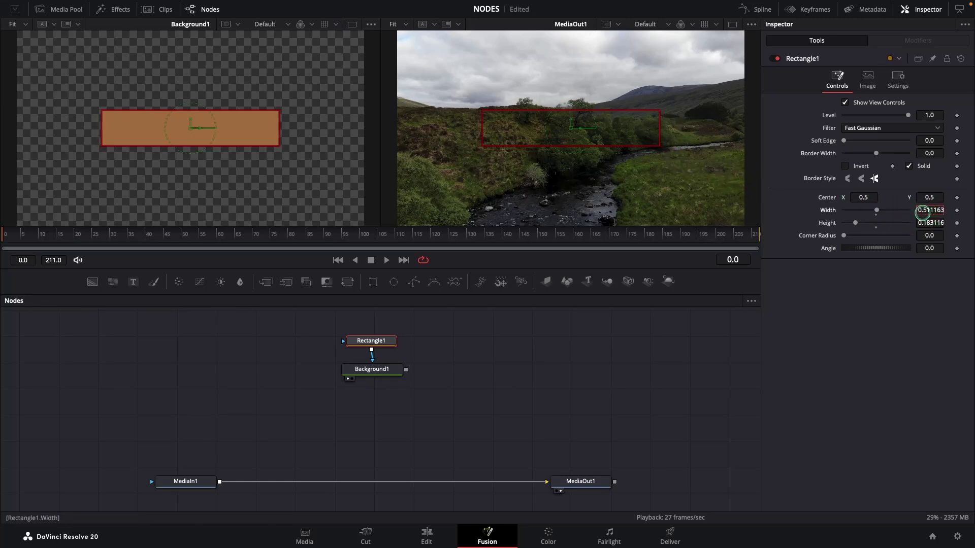
{"action": "mouse_move", "coordinate": [922, 214]}
{"action": "left_mouse_down"}
{"action": "mouse_move", "coordinate": [431, 214]}
{"action": "mouse_move", "coordinate": [936, 217]}
{"action": "left_mouse_up"}
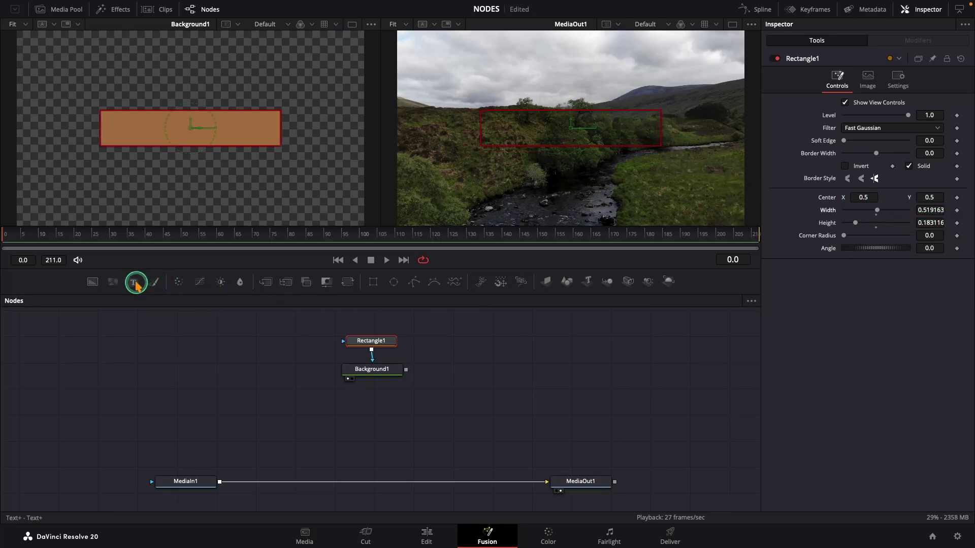
Add a Text1 node and enter 'NATURE ESCAPE' in its text field
{"action": "left_click_drag", "start_coordinate": [135, 283], "coordinate": [492, 343]}
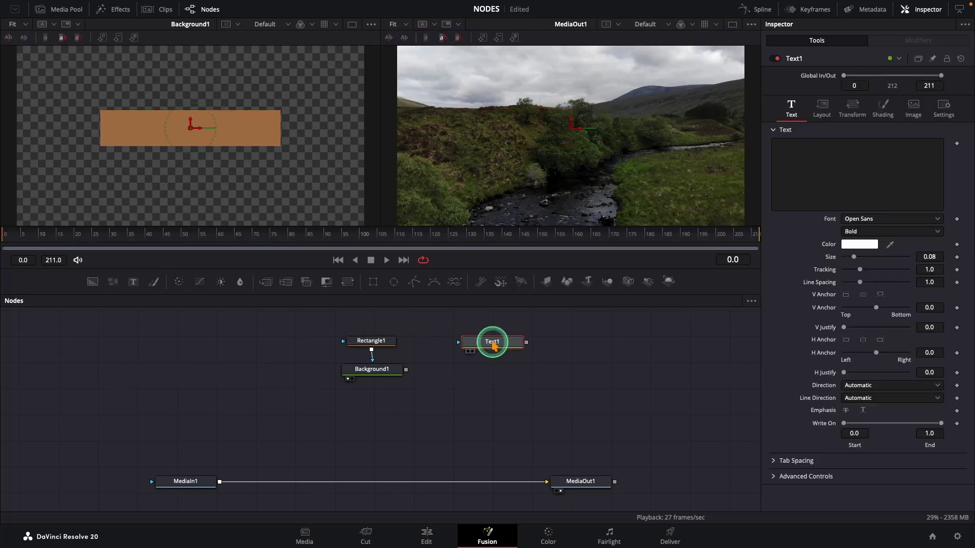
{"action": "left_click", "coordinate": [468, 352]}
{"action": "left_click", "coordinate": [844, 152]}
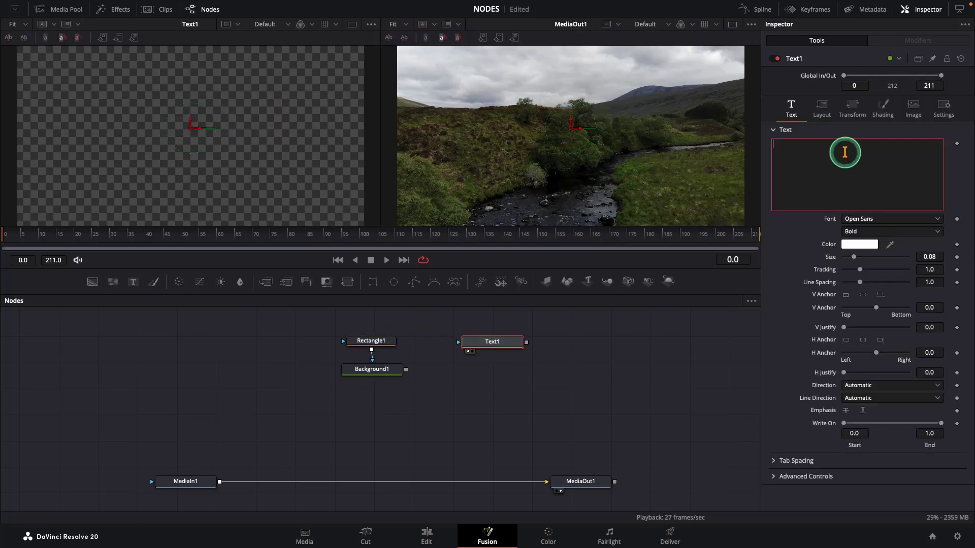
{"action": "type", "text": "NATU"}
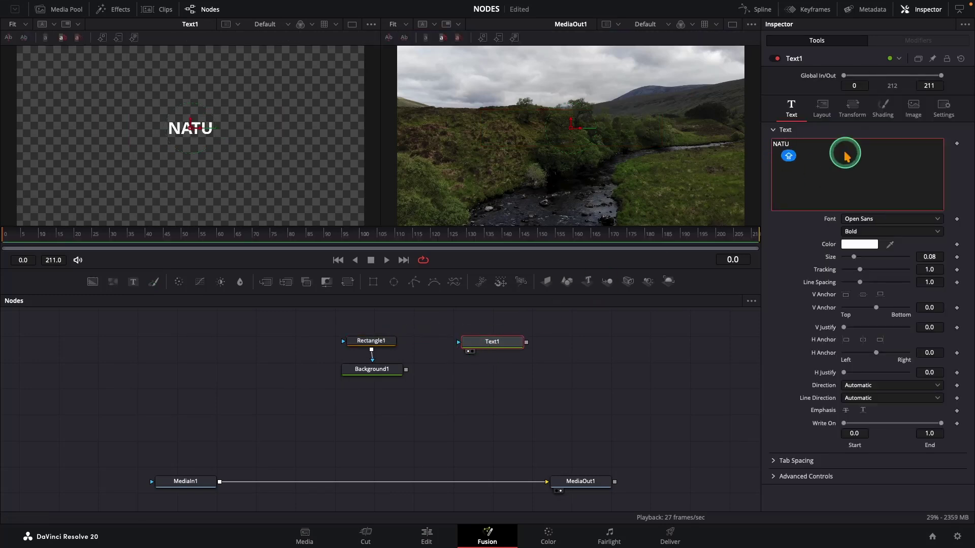
{"action": "type", "text": "RE ESCAPE"}
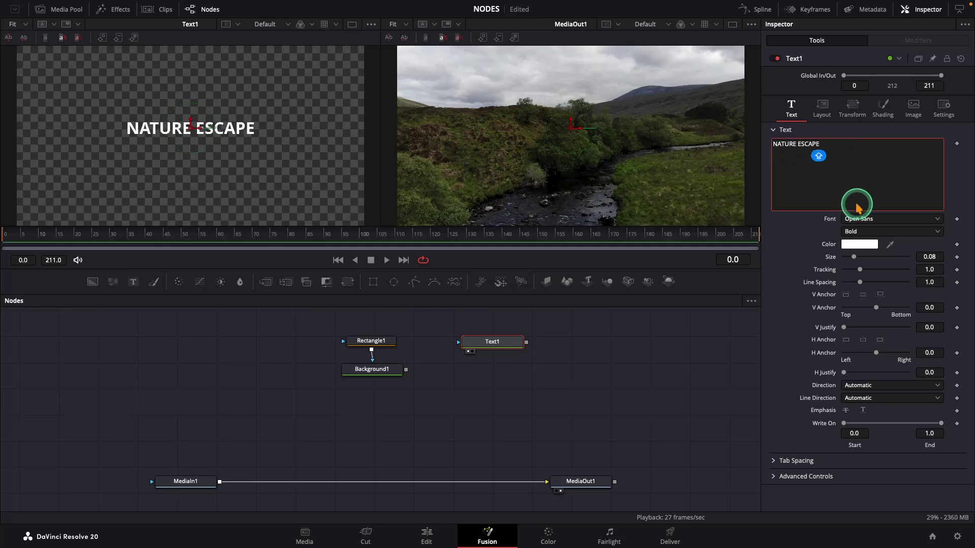
Add a Merge1 node and wire Background1 and Text1 into it
{"action": "mouse_move", "coordinate": [270, 289]}
{"action": "left_mouse_down"}
{"action": "mouse_move", "coordinate": [371, 383]}
{"action": "mouse_move", "coordinate": [509, 414]}
{"action": "left_mouse_up"}
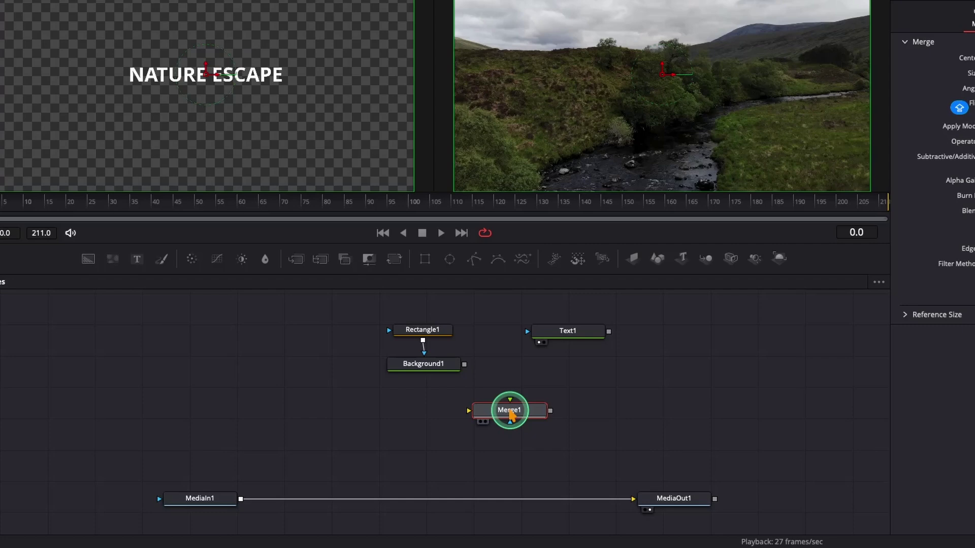
{"action": "left_click_drag", "start_coordinate": [464, 364], "coordinate": [511, 404]}
{"action": "left_click_drag", "start_coordinate": [609, 332], "coordinate": [594, 351]}
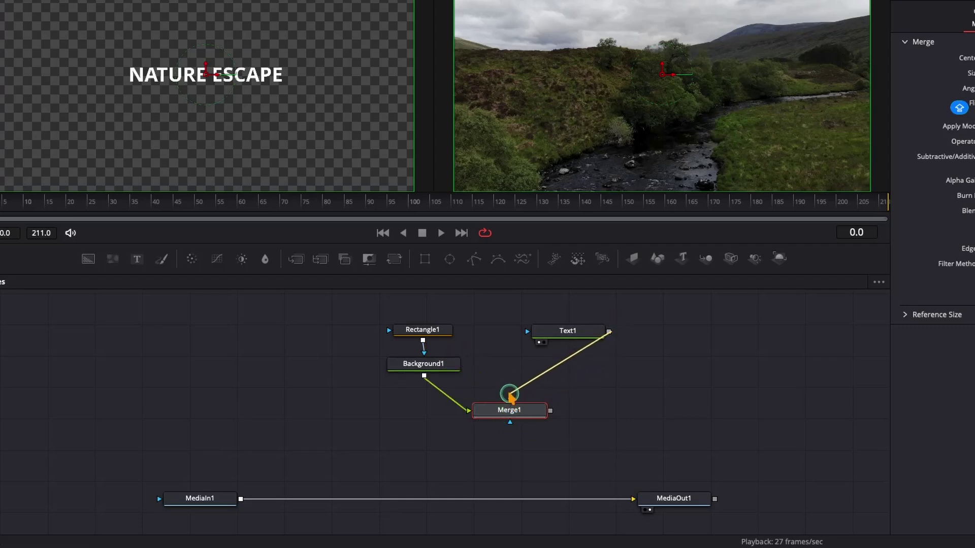
{"action": "left_click_drag", "start_coordinate": [510, 394], "coordinate": [508, 398]}
{"action": "left_click_drag", "start_coordinate": [567, 331], "coordinate": [580, 343]}
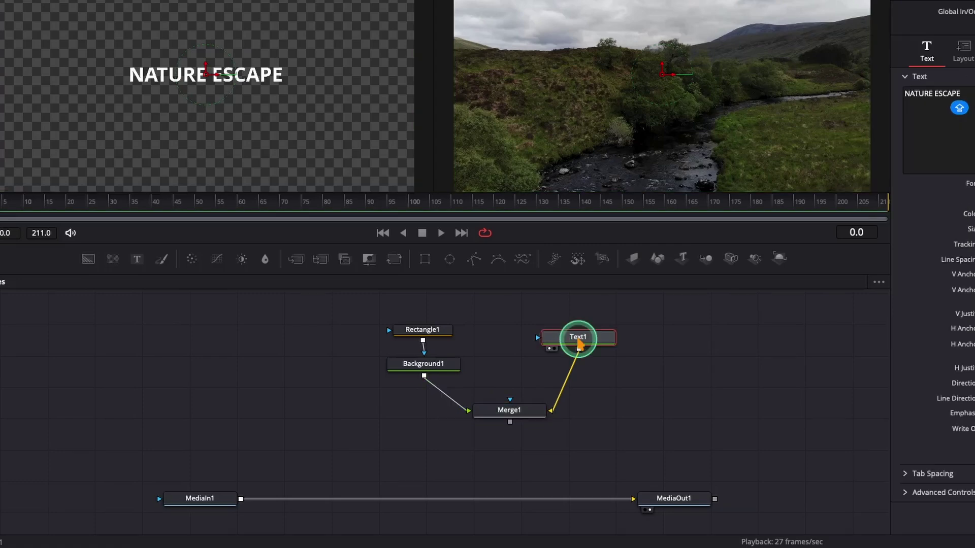
Move the title-building nodes up and left, then nudge Text1 right
{"action": "mouse_move", "coordinate": [392, 310]}
{"action": "left_mouse_down"}
{"action": "mouse_move", "coordinate": [566, 414]}
{"action": "mouse_move", "coordinate": [442, 413]}
{"action": "mouse_move", "coordinate": [429, 398]}
{"action": "left_mouse_up"}
{"action": "left_click", "coordinate": [475, 333]}
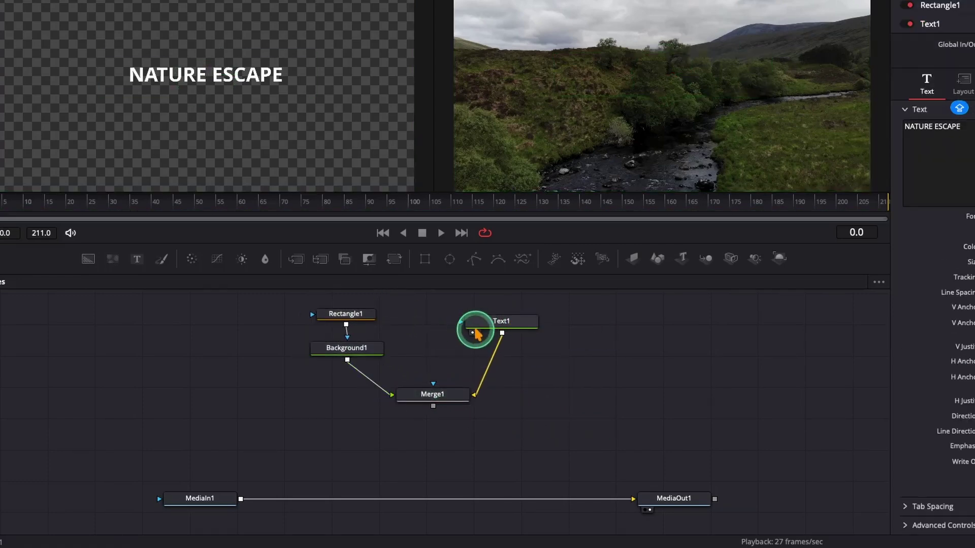
{"action": "left_click_drag", "start_coordinate": [475, 333], "coordinate": [510, 330]}
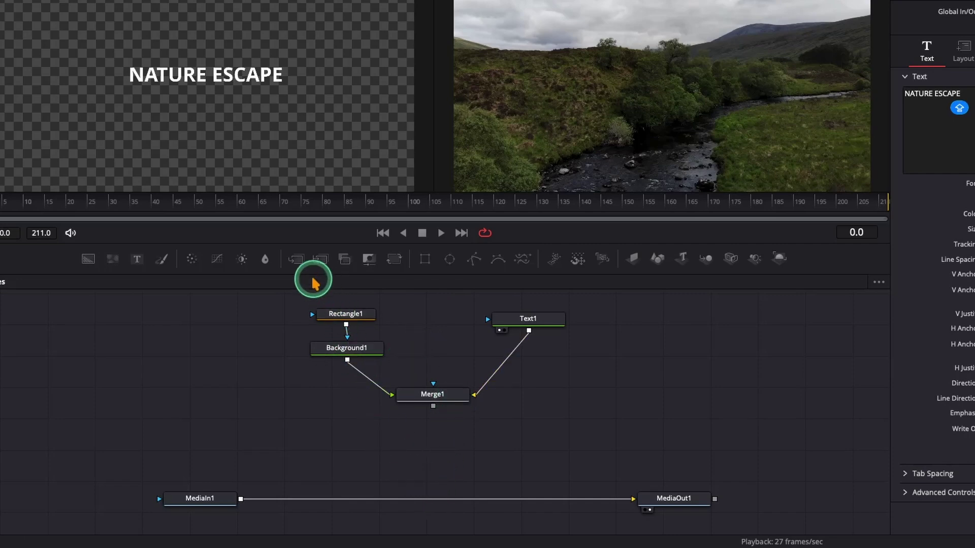
Insert Merge2 between MediaIn1 and MediaOut1 and feed Merge1 into its foreground
{"action": "left_click_drag", "start_coordinate": [297, 259], "coordinate": [430, 499]}
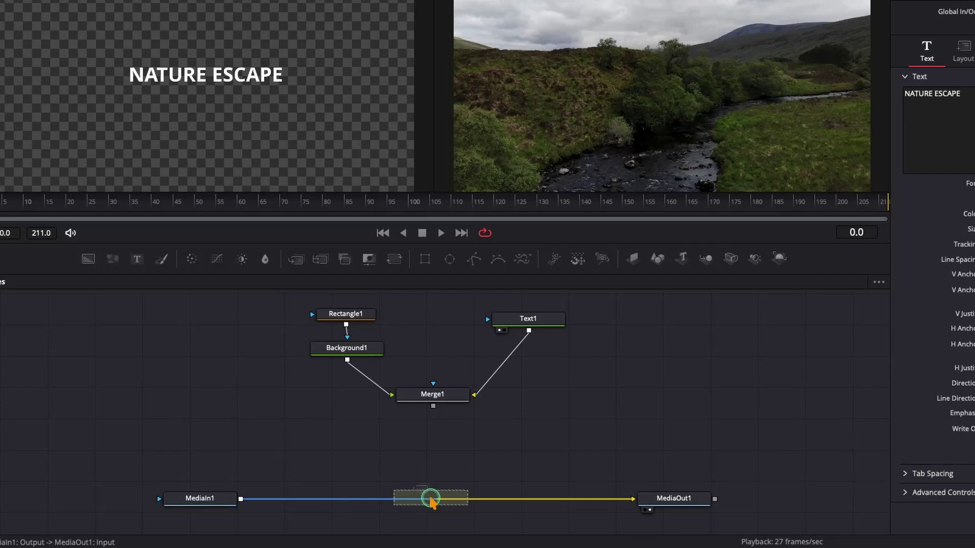
{"action": "left_click_drag", "start_coordinate": [431, 500], "coordinate": [431, 499]}
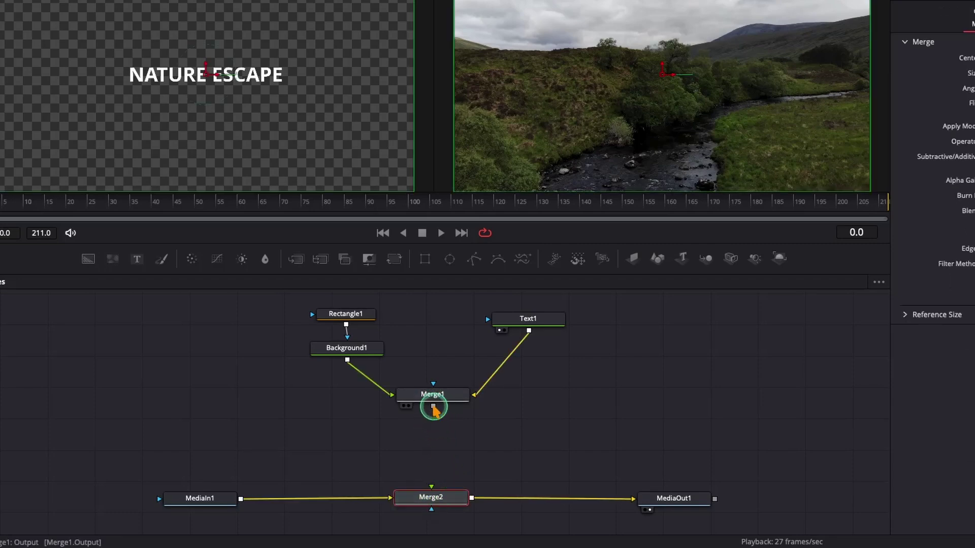
{"action": "left_click_drag", "start_coordinate": [434, 409], "coordinate": [432, 494]}
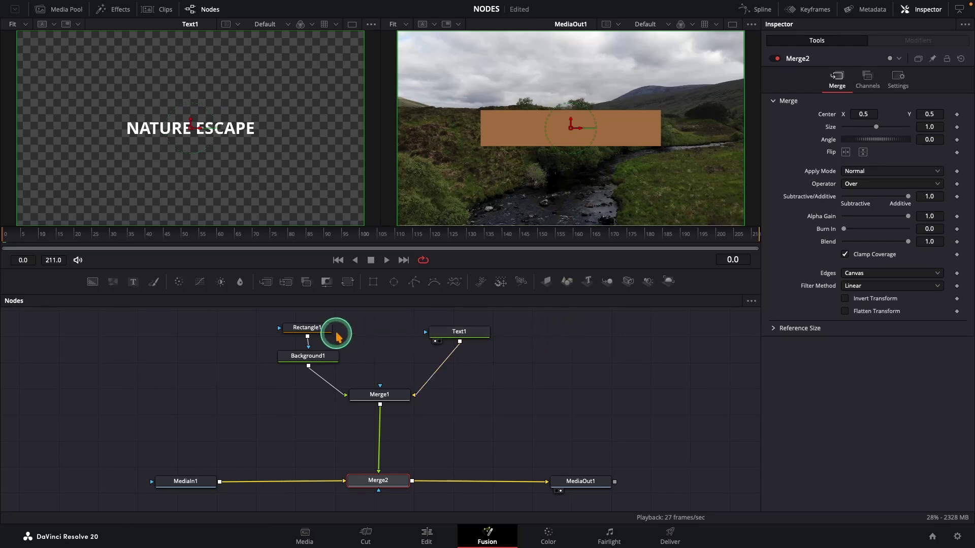
{"action": "left_click", "coordinate": [307, 330]}
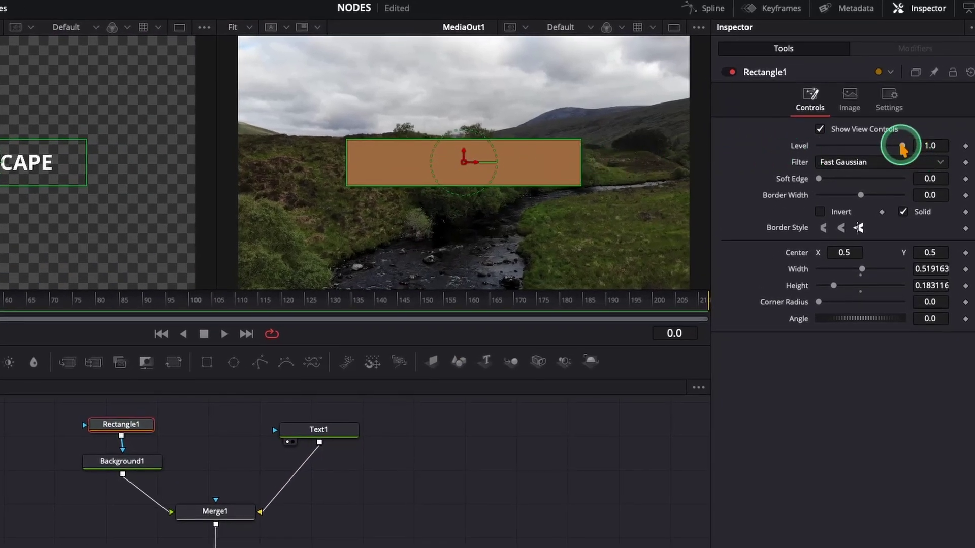
{"action": "mouse_move", "coordinate": [902, 146]}
{"action": "left_mouse_down"}
{"action": "mouse_move", "coordinate": [878, 149]}
{"action": "mouse_move", "coordinate": [889, 149]}
{"action": "left_mouse_up"}
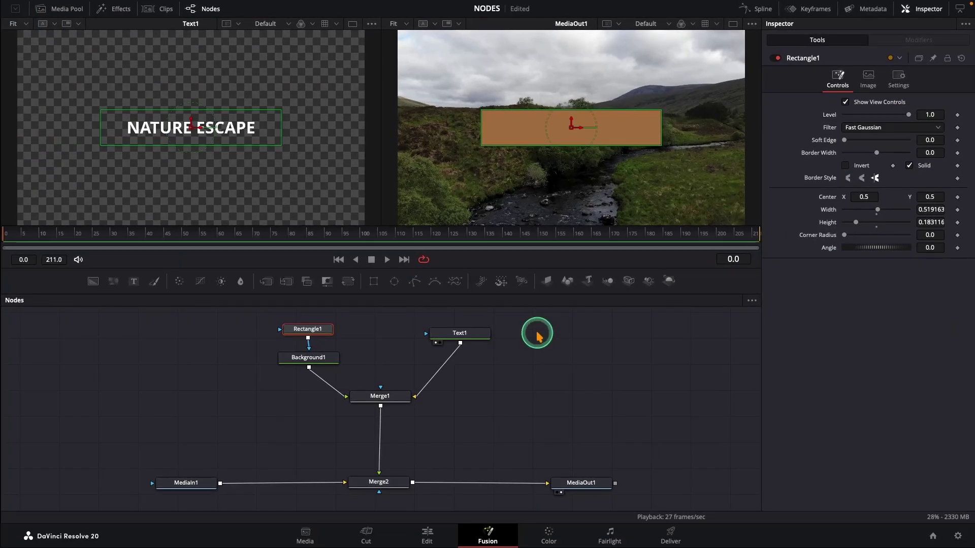
{"action": "left_click", "coordinate": [537, 336]}
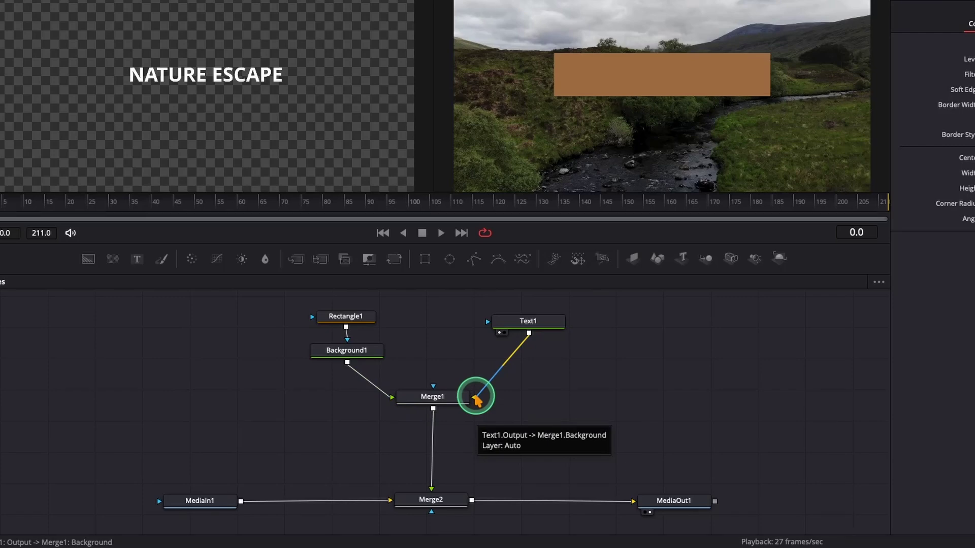
Swap Merge1's inputs: Background1 as background, Text1 as foreground
{"action": "left_click_drag", "start_coordinate": [476, 400], "coordinate": [507, 363]}
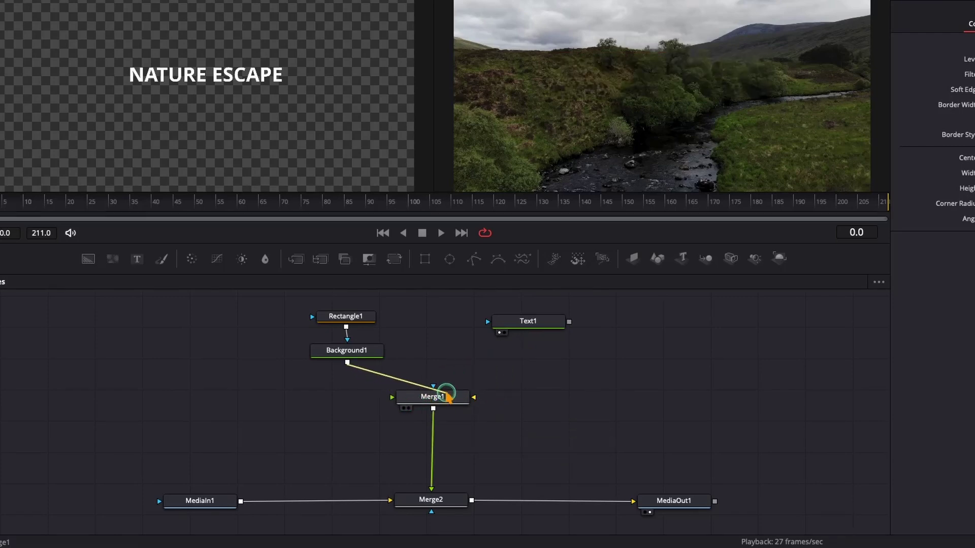
{"action": "left_click_drag", "start_coordinate": [447, 395], "coordinate": [472, 398]}
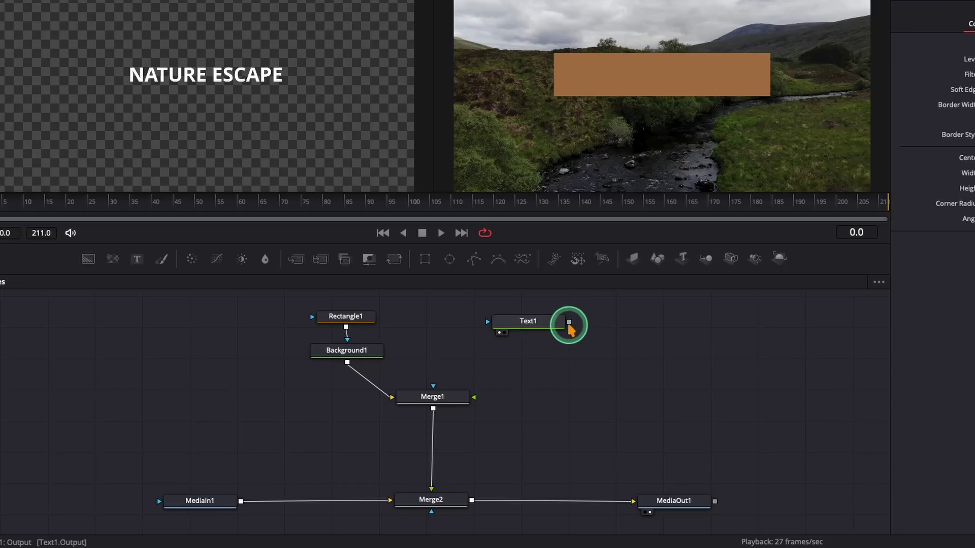
{"action": "mouse_move", "coordinate": [570, 322]}
{"action": "left_mouse_down"}
{"action": "mouse_move", "coordinate": [445, 386]}
{"action": "mouse_move", "coordinate": [474, 397]}
{"action": "left_mouse_up"}
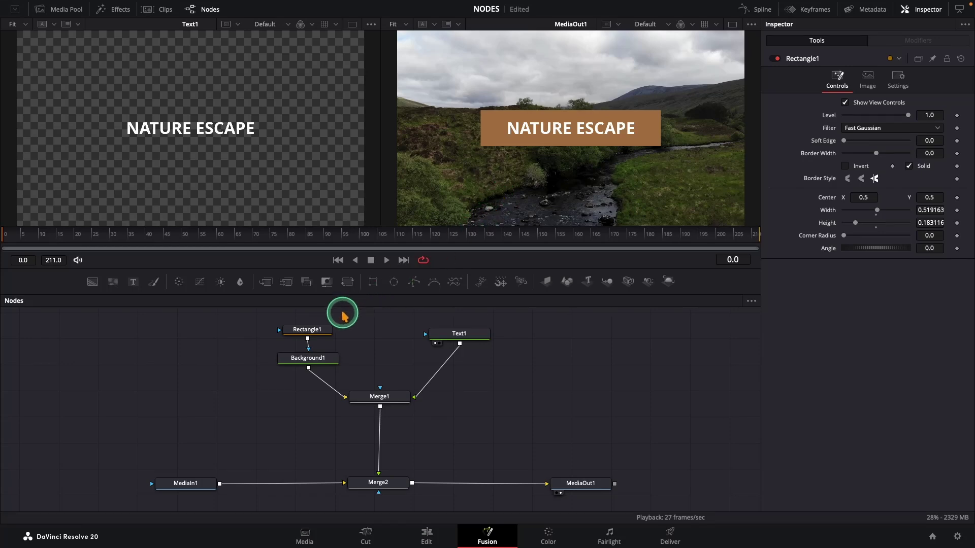
{"action": "left_click", "coordinate": [313, 330]}
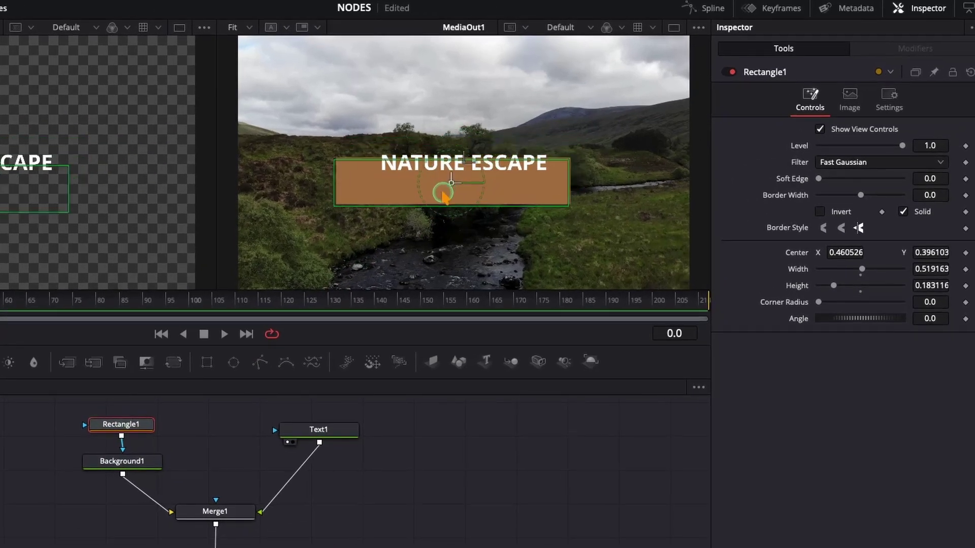
{"action": "left_click_drag", "start_coordinate": [466, 162], "coordinate": [375, 251]}
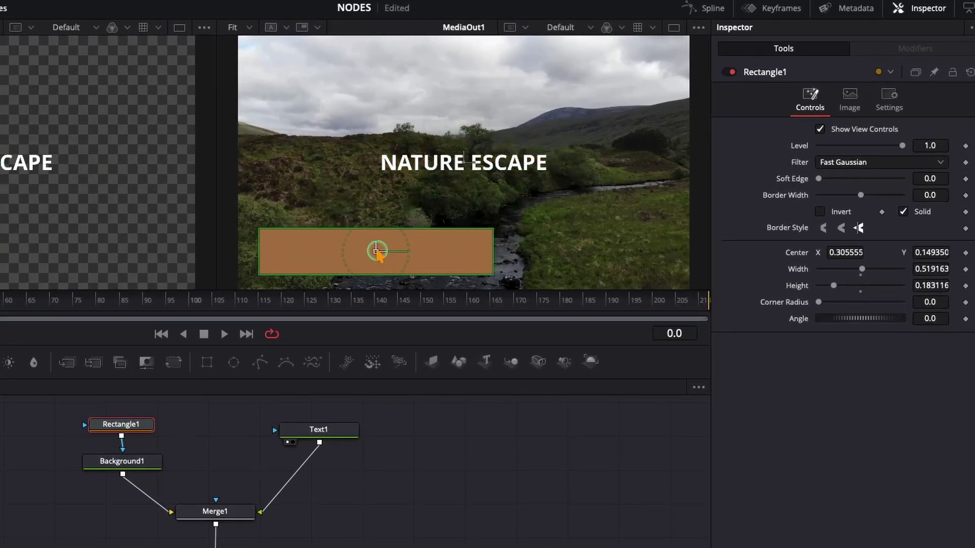
{"action": "left_click", "coordinate": [335, 431]}
{"action": "left_click_drag", "start_coordinate": [463, 160], "coordinate": [374, 253]}
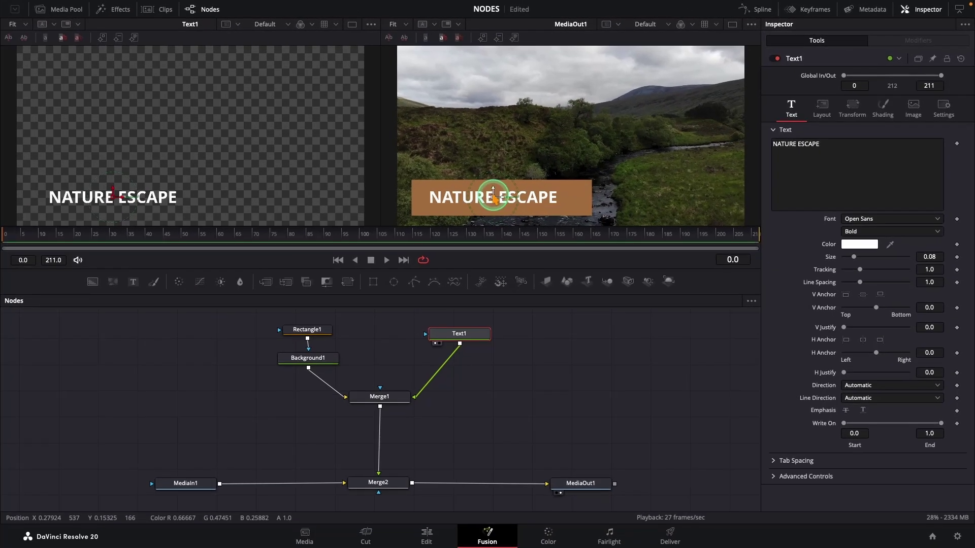
{"action": "key", "text": "ctrl+z"}
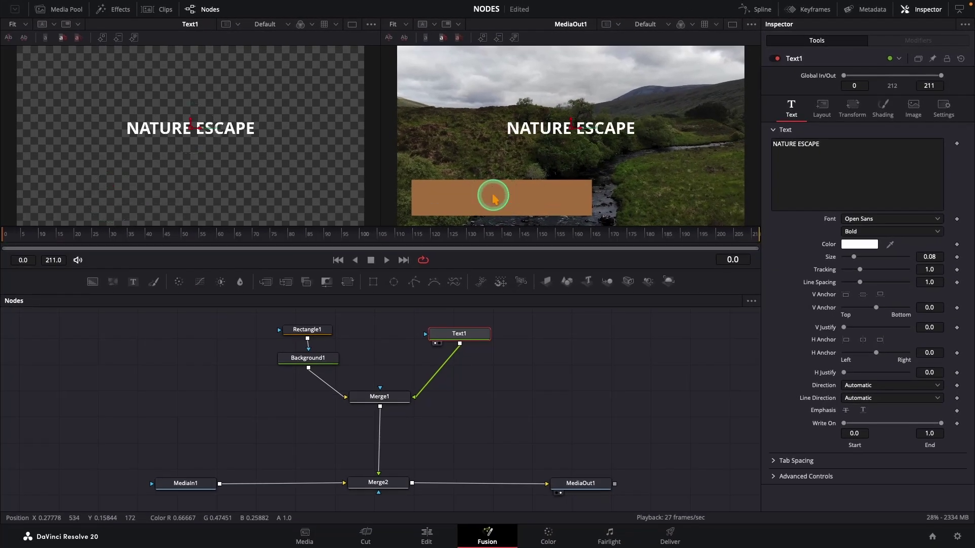
{"action": "key", "text": "ctrl+z"}
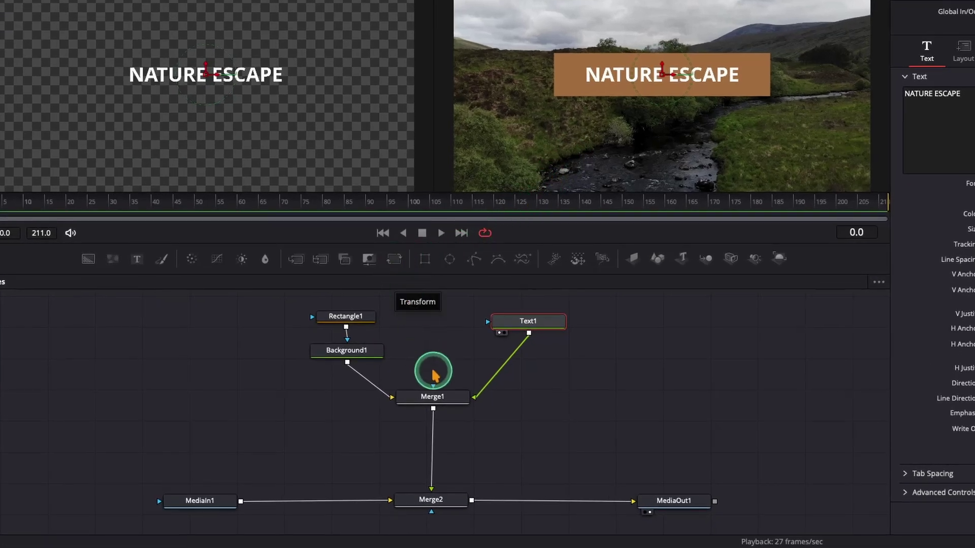
Add Transform1 after Merge1 and drag the title and bar into the lower-left third
{"action": "left_click", "coordinate": [441, 400]}
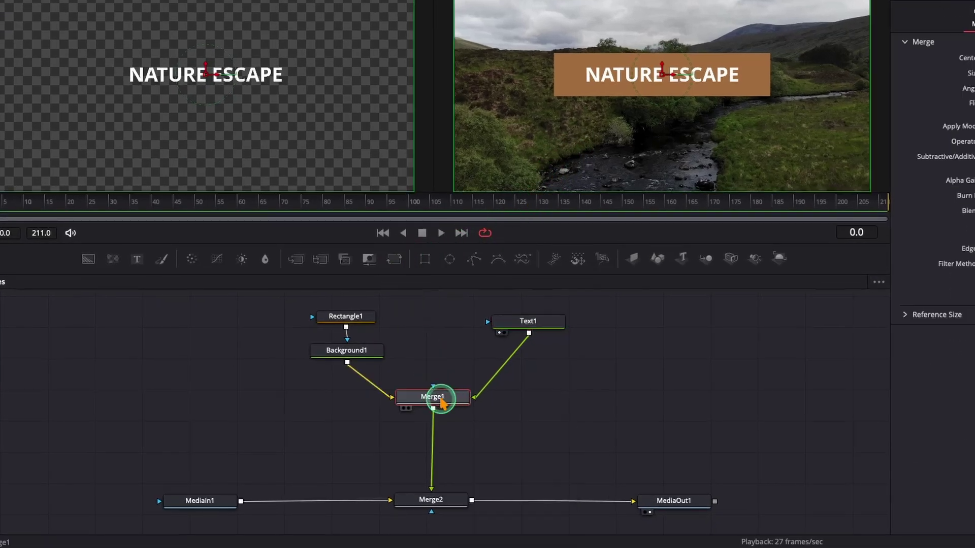
{"action": "left_click", "coordinate": [393, 259]}
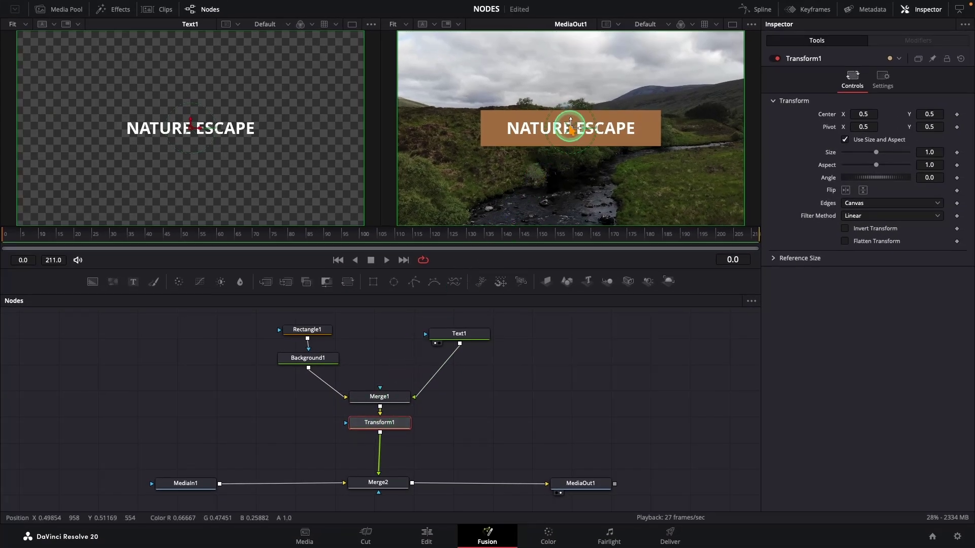
{"action": "mouse_move", "coordinate": [572, 127]}
{"action": "left_mouse_down"}
{"action": "mouse_move", "coordinate": [585, 175]}
{"action": "mouse_move", "coordinate": [492, 197]}
{"action": "left_mouse_up"}
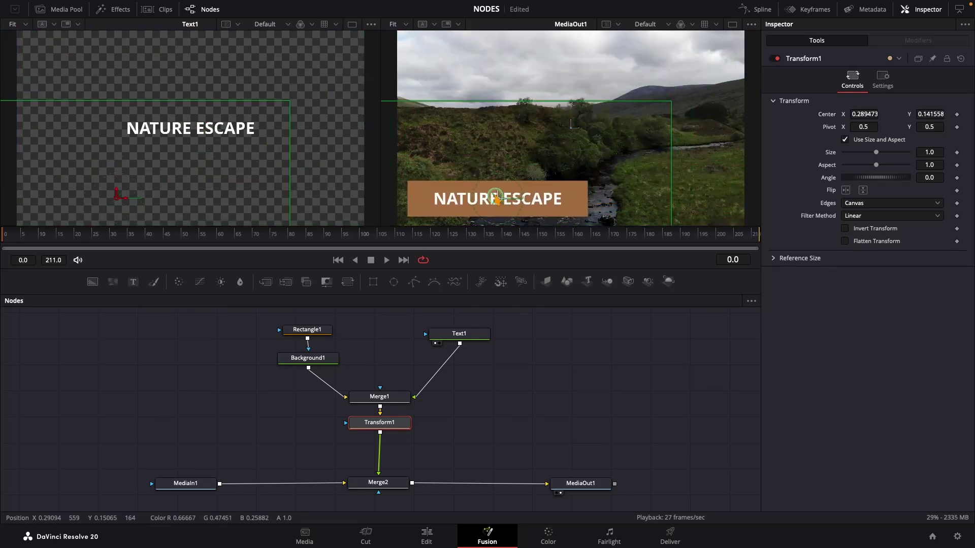
{"action": "left_click", "coordinate": [508, 259]}
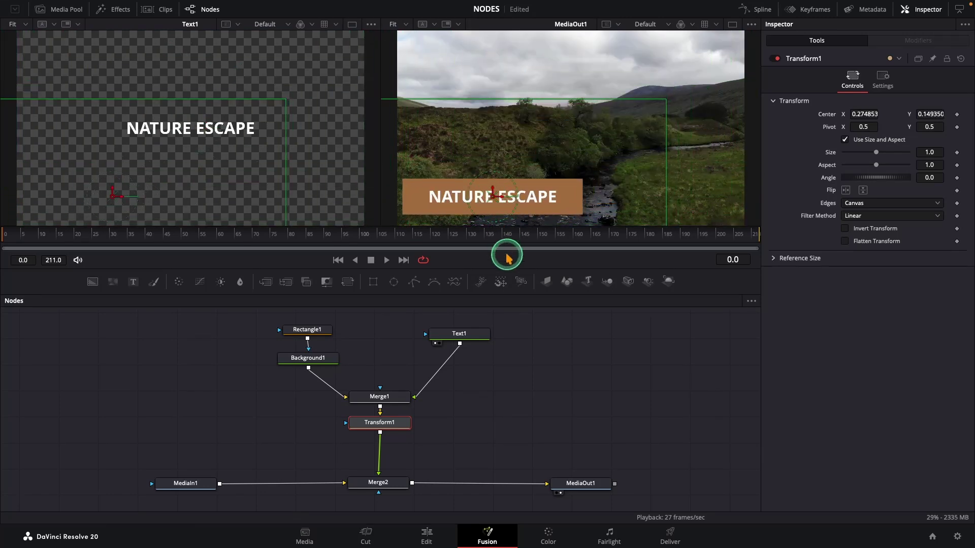
{"action": "left_click_drag", "start_coordinate": [836, 115], "coordinate": [860, 119]}
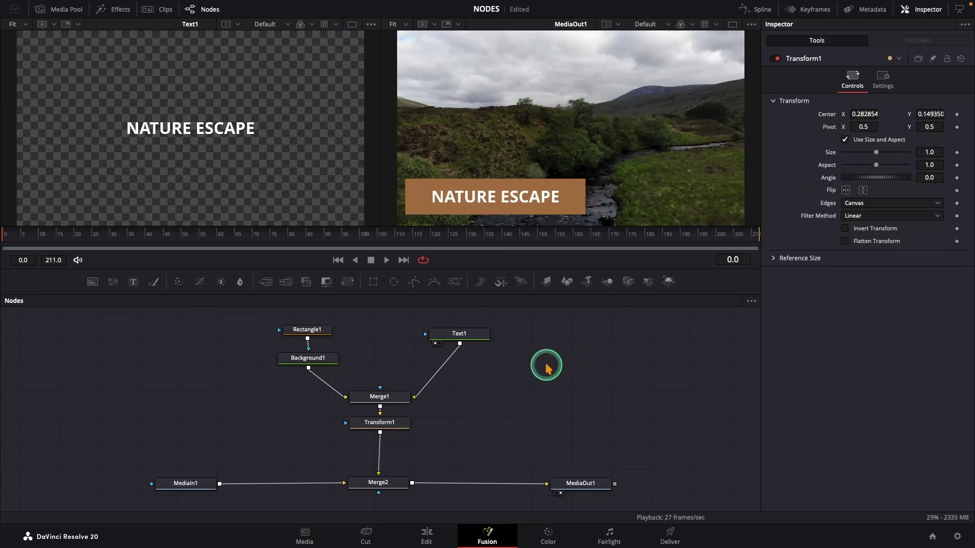
Insert a Soft Glow after Text1 and lower its gain to about 0.55
{"action": "left_click", "coordinate": [482, 335]}
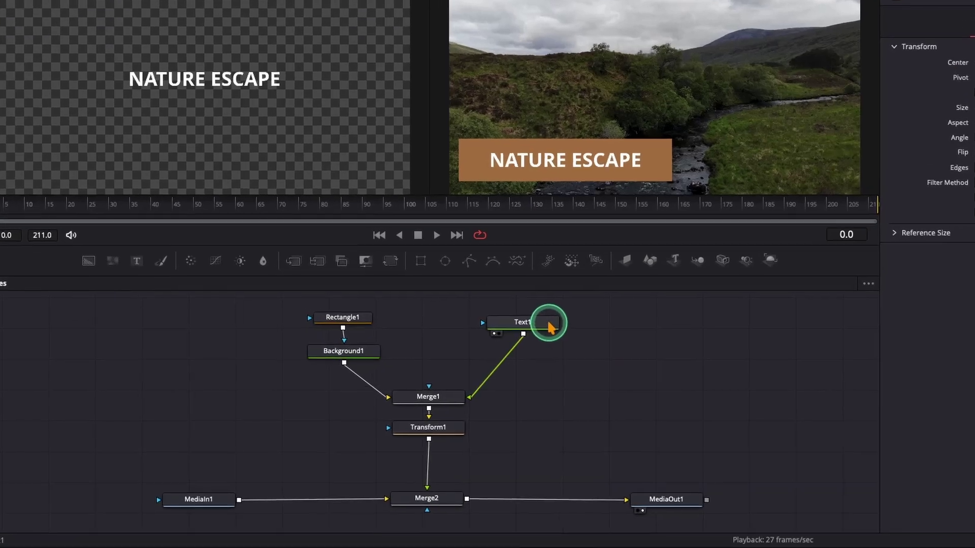
{"action": "key", "text": "shift+space"}
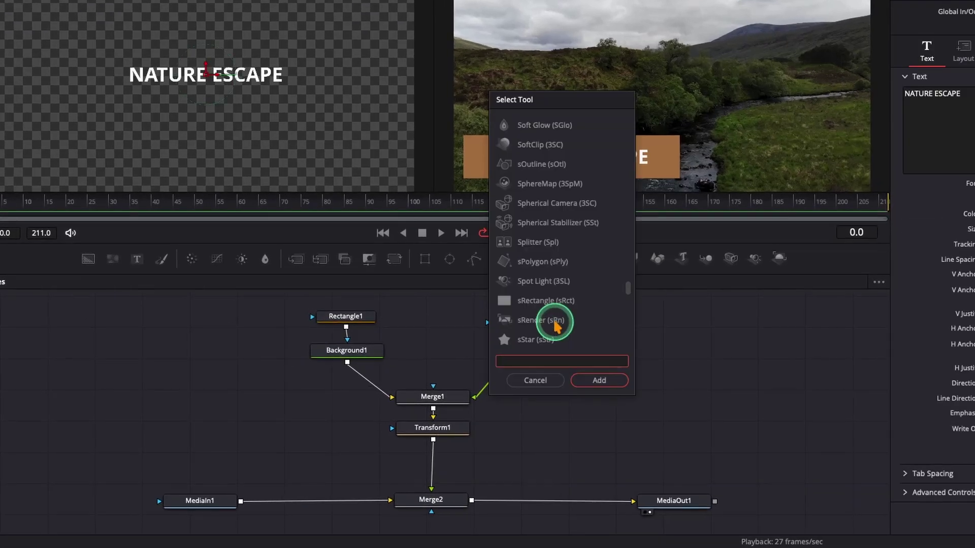
{"action": "type", "text": "SOFT"}
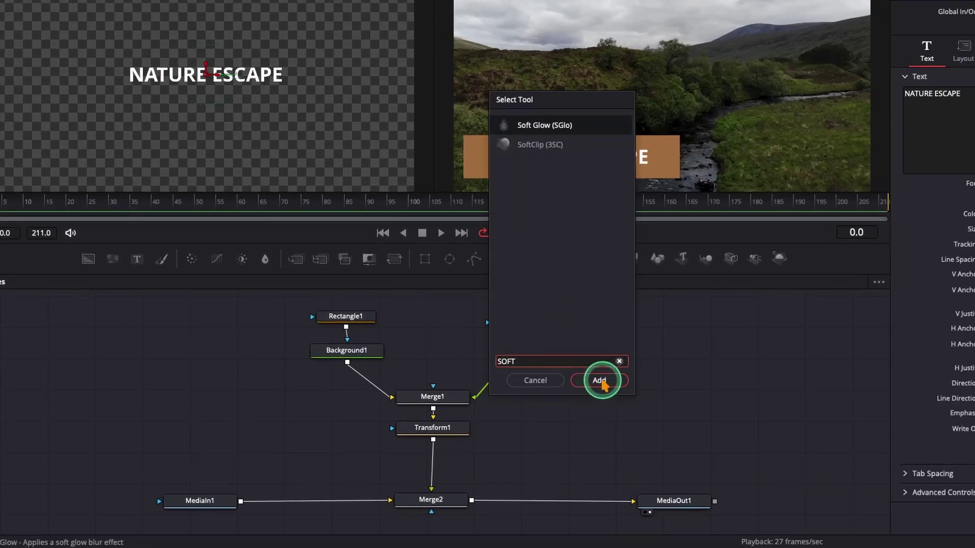
{"action": "left_click", "coordinate": [600, 381]}
{"action": "left_click_drag", "start_coordinate": [434, 322], "coordinate": [527, 363]}
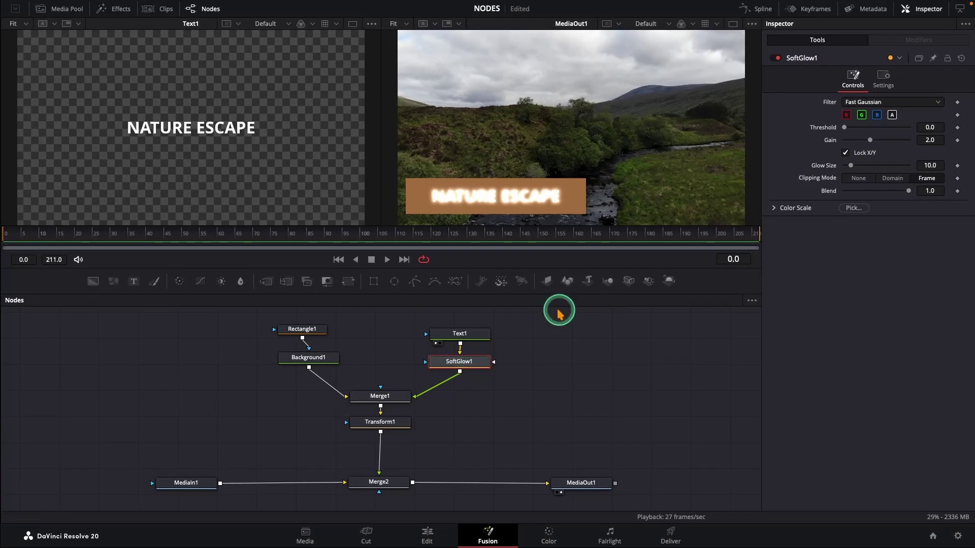
{"action": "left_click_drag", "start_coordinate": [870, 140], "coordinate": [852, 153]}
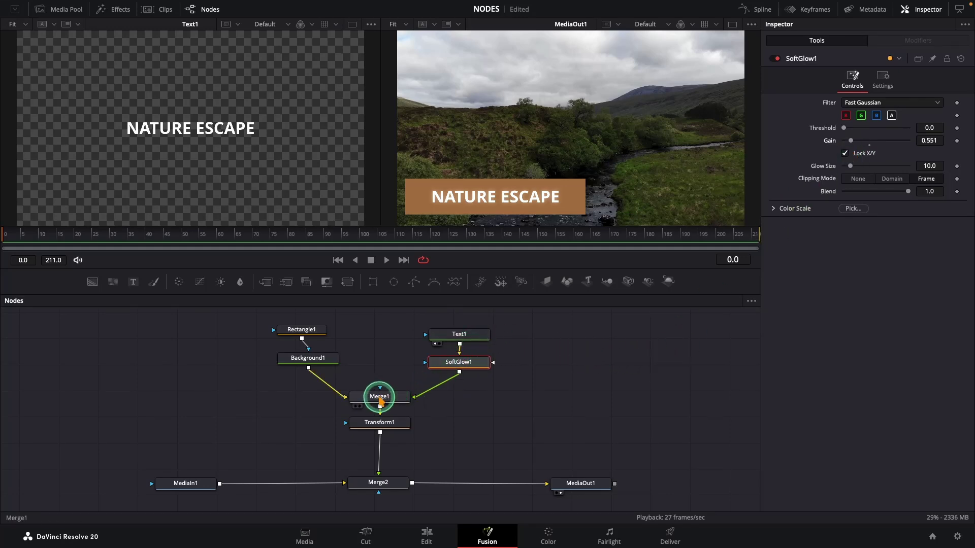
Rename the Transform1 node to MasterTrans
{"action": "left_click", "coordinate": [372, 427]}
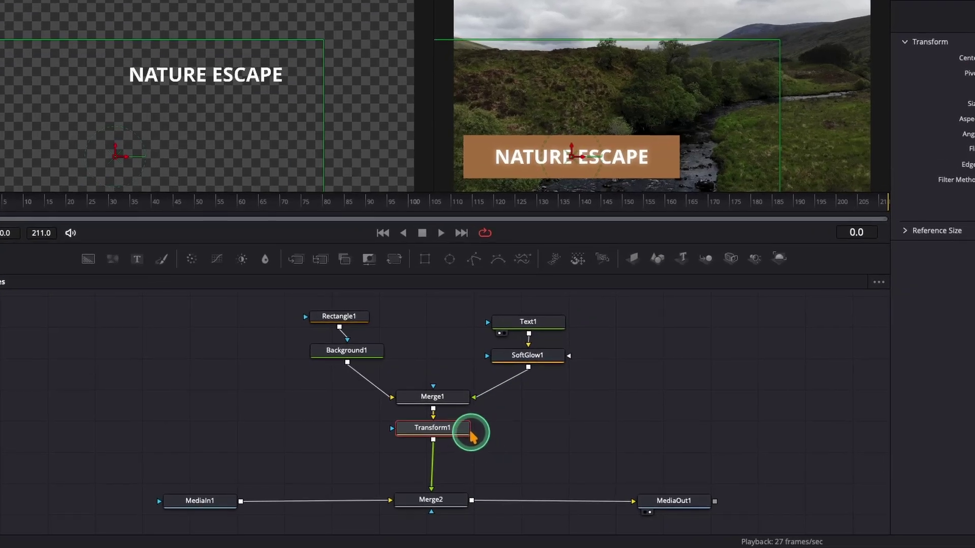
{"action": "right_click", "coordinate": [456, 433]}
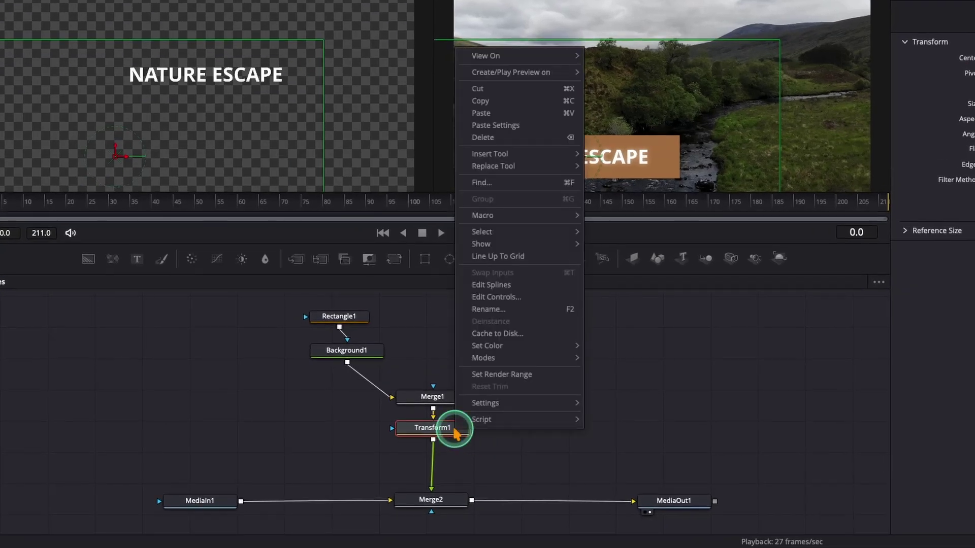
{"action": "left_click", "coordinate": [501, 311]}
{"action": "type", "text": "M"}
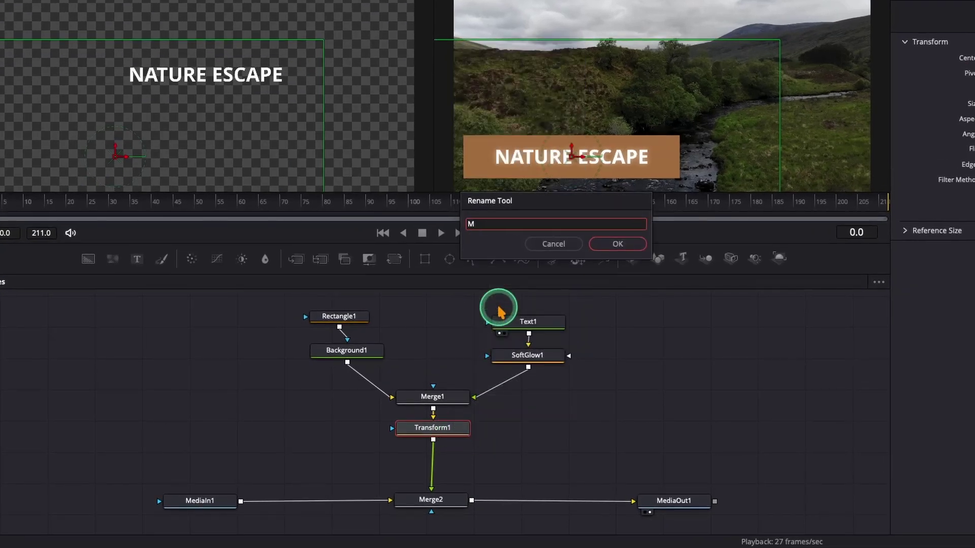
{"action": "type", "text": "as"}
{"action": "type", "text": "rans"}
{"action": "left_click", "coordinate": [616, 245]}
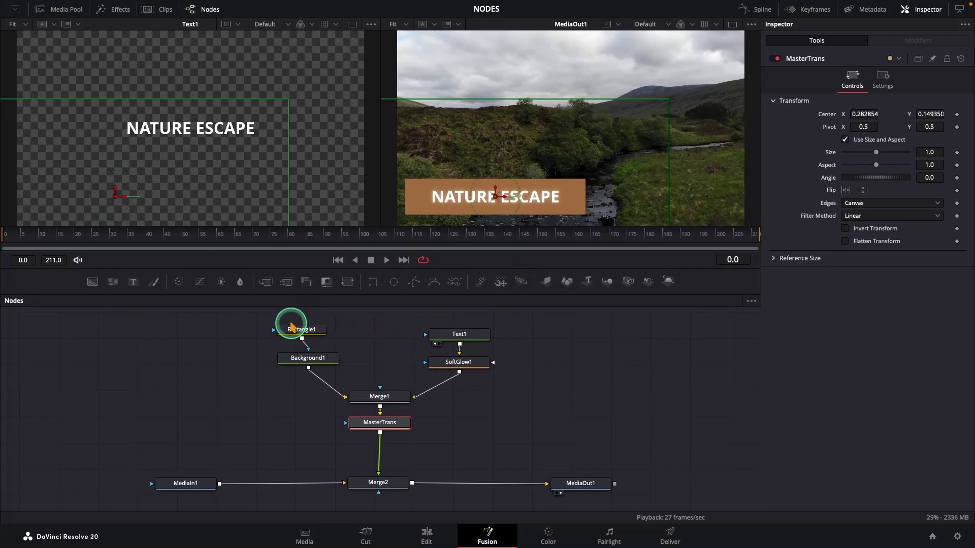
Add an Underlay around the selected Rectangle1 and Background1 nodes
{"action": "left_click_drag", "start_coordinate": [245, 327], "coordinate": [338, 379]}
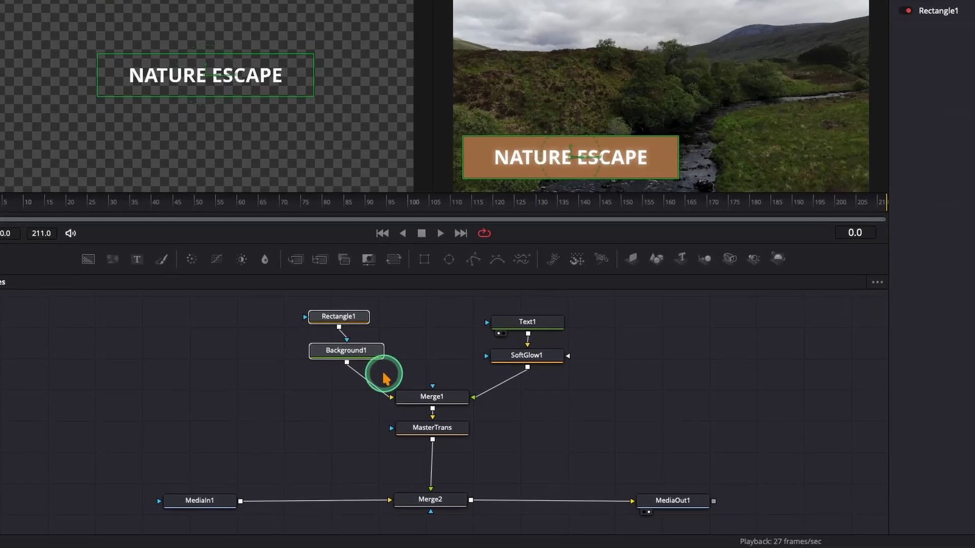
{"action": "key", "text": "shift+space"}
{"action": "type", "text": "SOFT"}
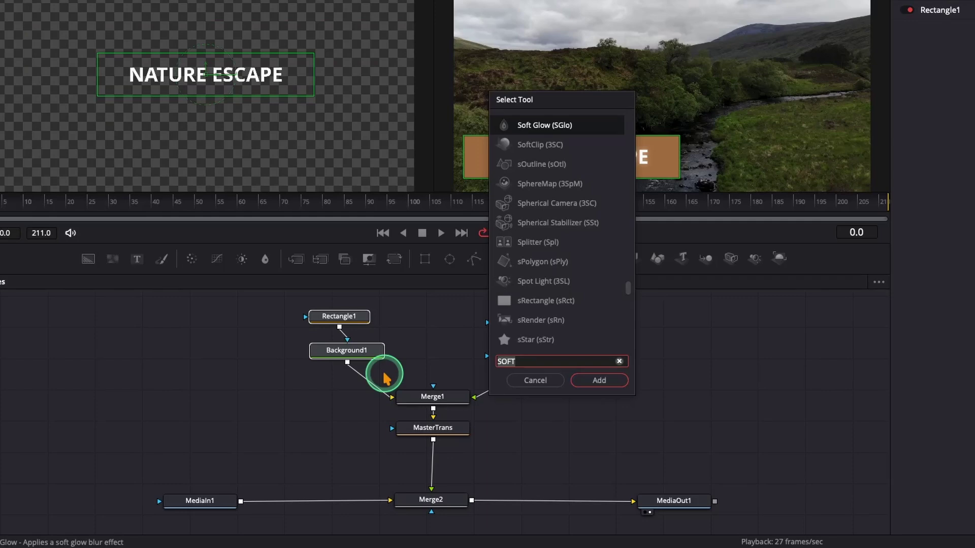
{"action": "type", "text": "und"}
{"action": "left_click", "coordinate": [523, 148]}
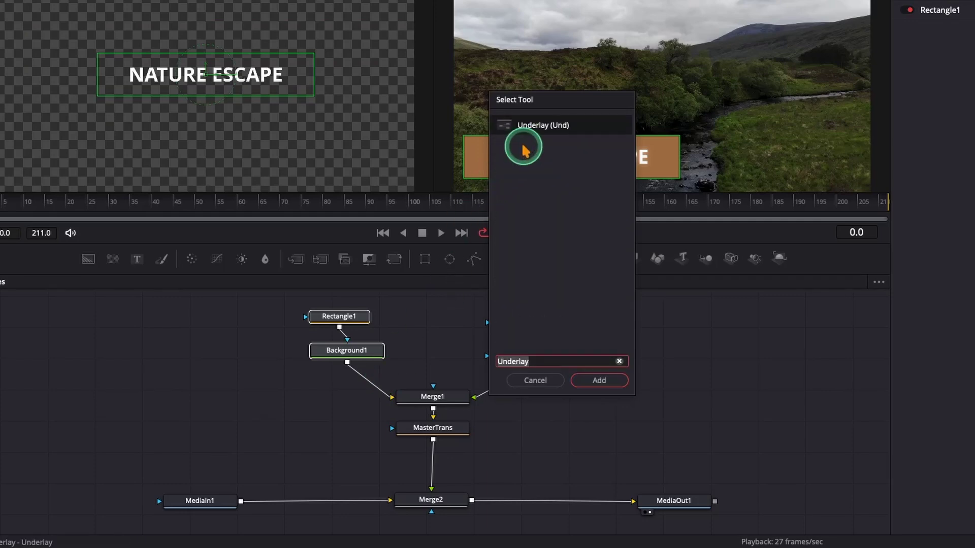
{"action": "left_click", "coordinate": [598, 381]}
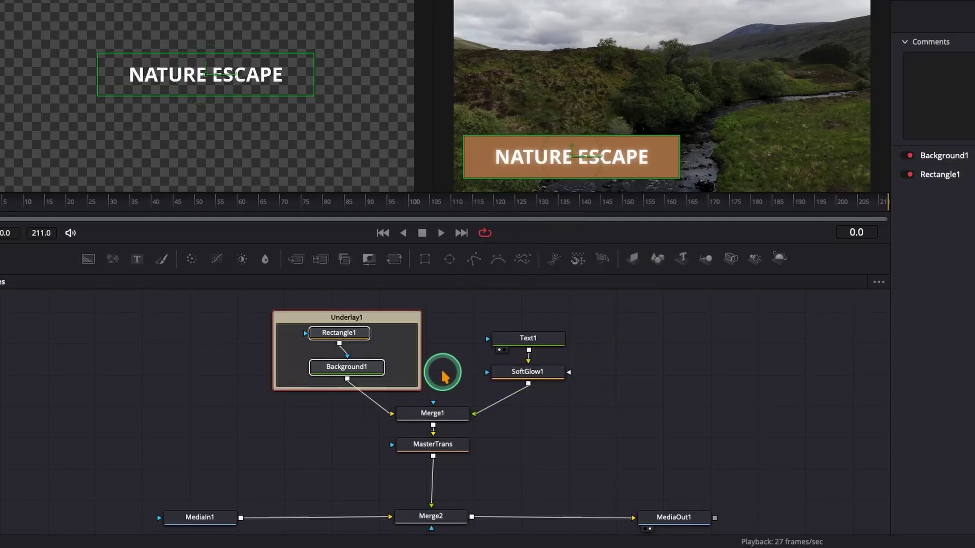
Tighten the Underlay1 box's left and right edges around the two nodes
{"action": "left_click", "coordinate": [443, 373]}
{"action": "left_click_drag", "start_coordinate": [421, 352], "coordinate": [400, 353]}
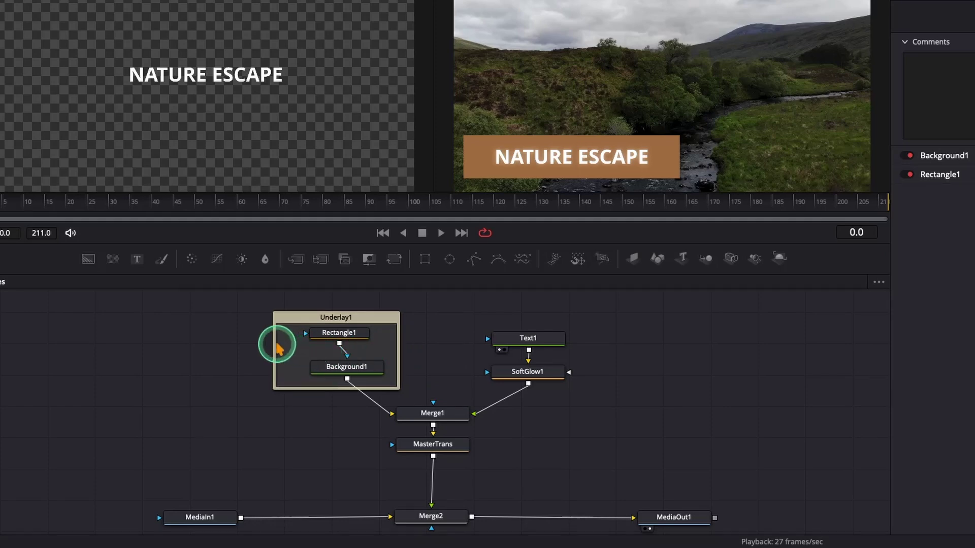
{"action": "left_click_drag", "start_coordinate": [274, 348], "coordinate": [290, 343]}
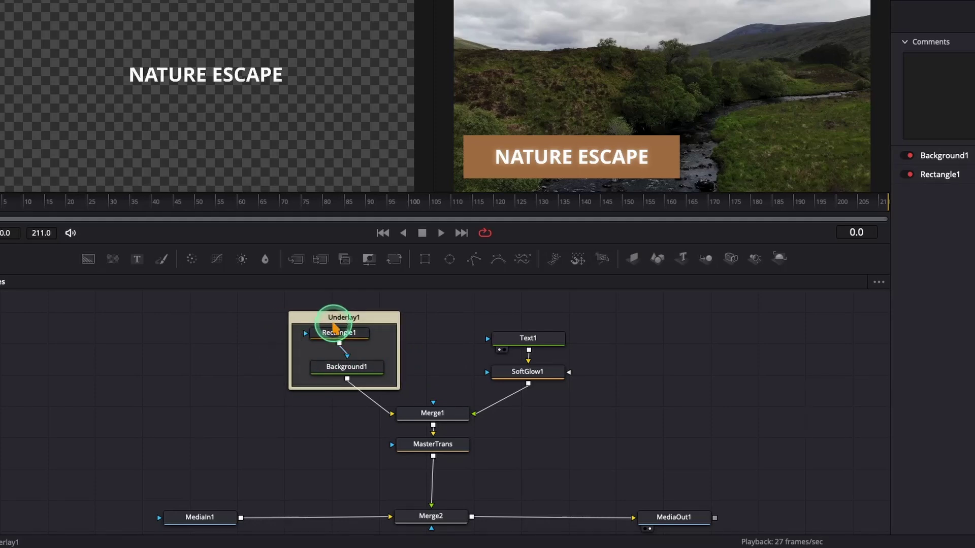
Set Underlay1's colour to Teal and rename it 'Bar'
{"action": "right_click", "coordinate": [334, 326]}
{"action": "mouse_move", "coordinate": [367, 487]}
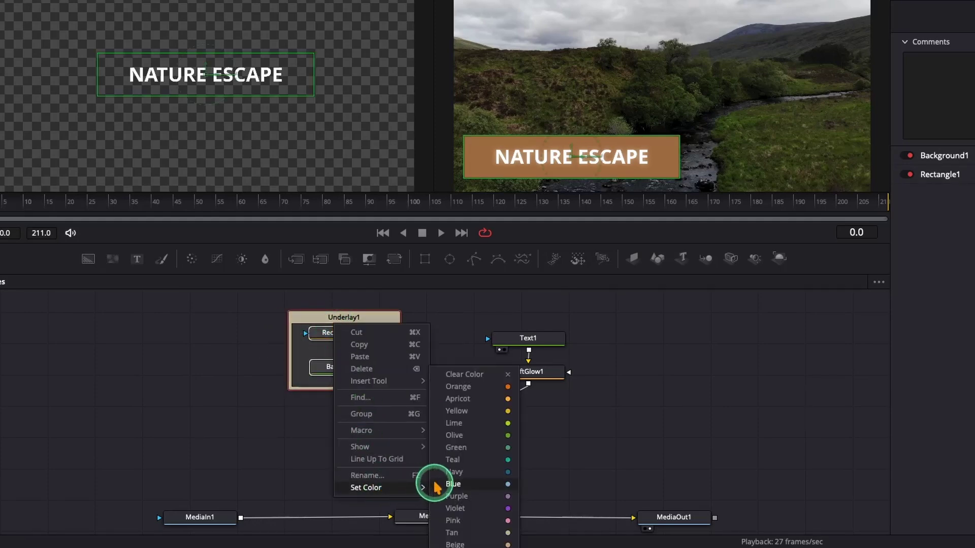
{"action": "left_click", "coordinate": [489, 460]}
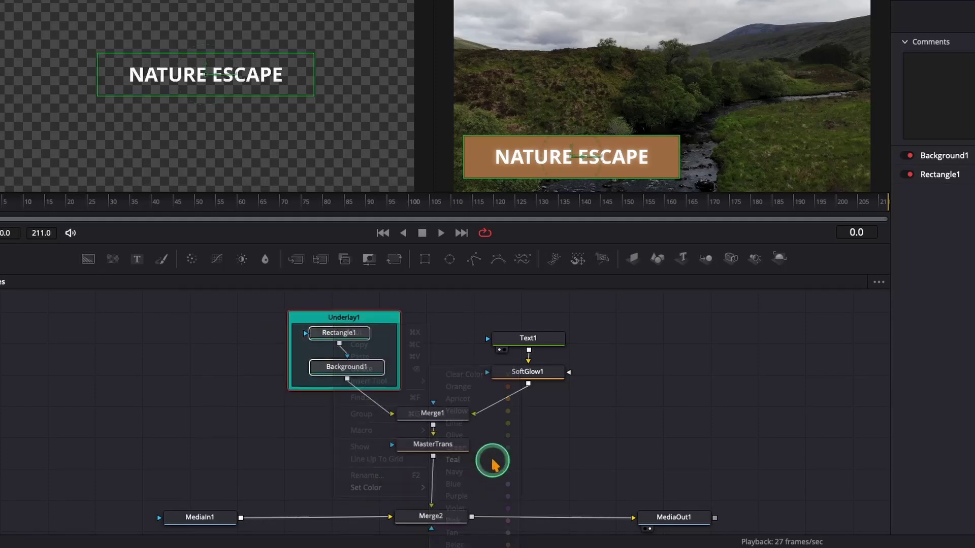
{"action": "right_click", "coordinate": [344, 332]}
{"action": "left_click", "coordinate": [373, 468]}
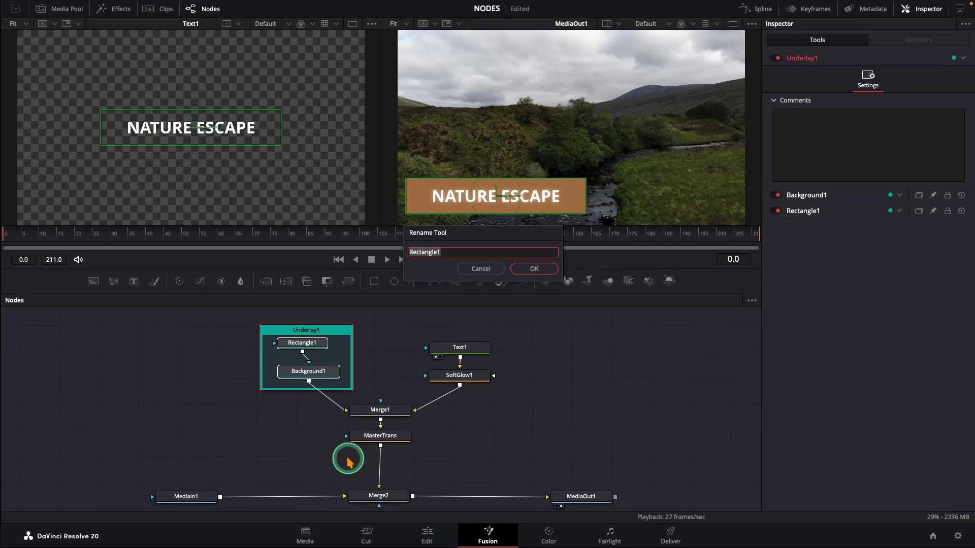
{"action": "left_click", "coordinate": [457, 253]}
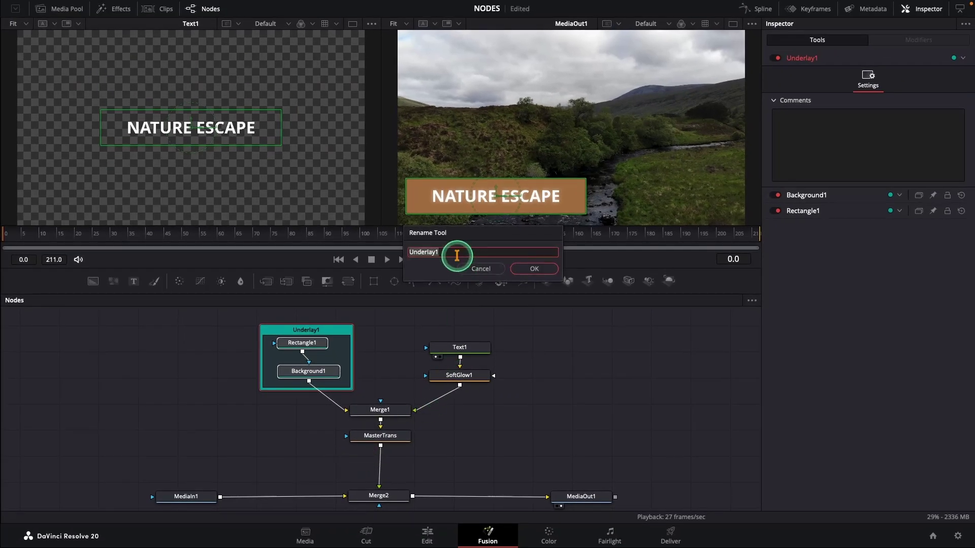
{"action": "type", "text": "Bar"}
{"action": "left_click", "coordinate": [533, 268]}
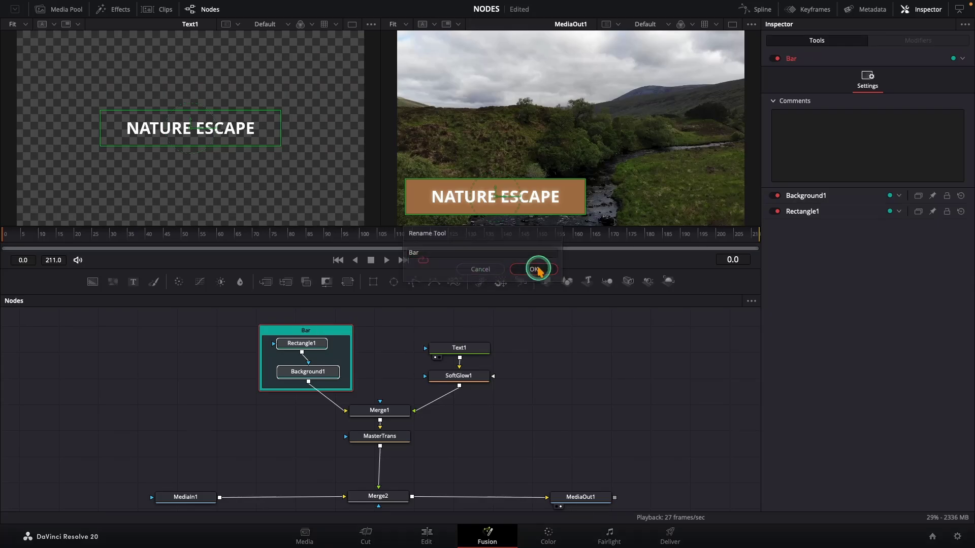